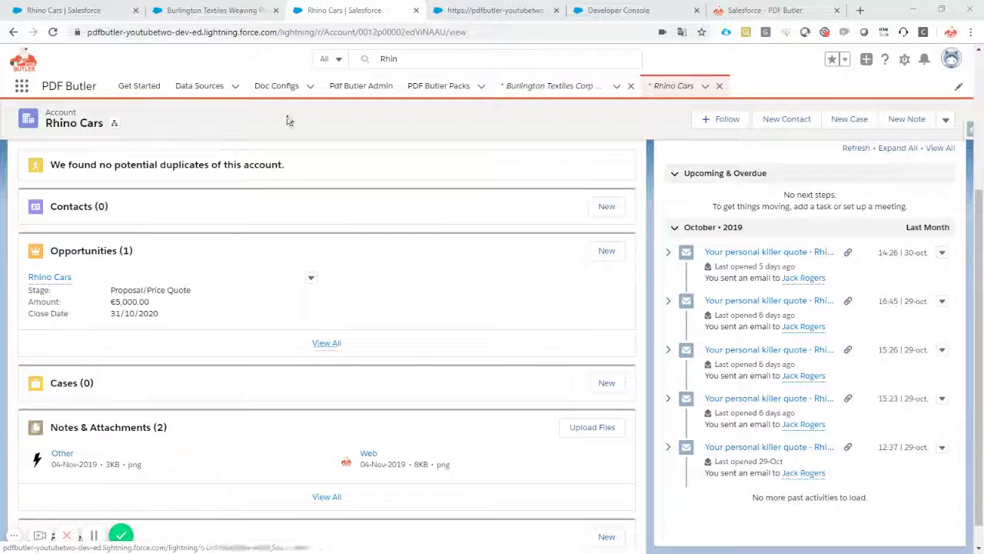
click(196, 12)
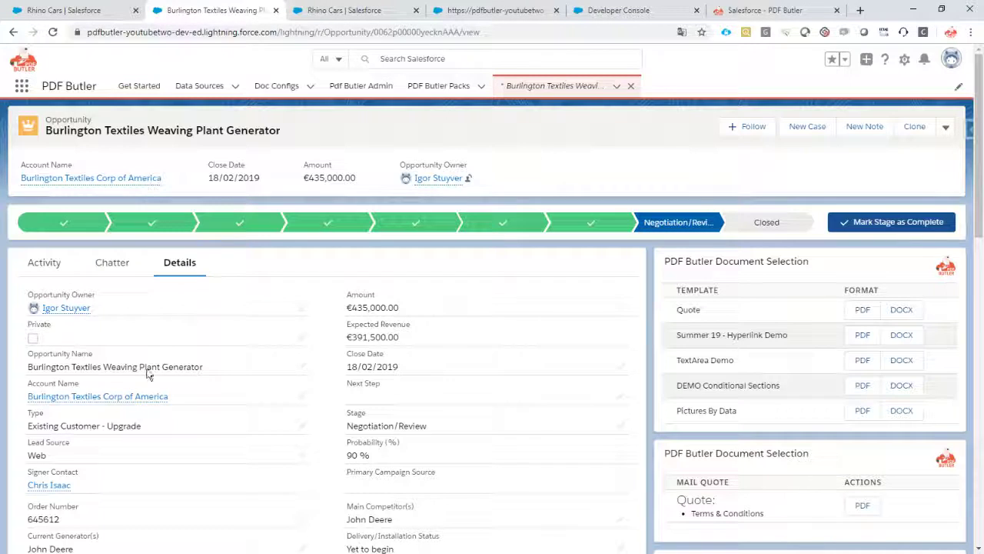
click(304, 457)
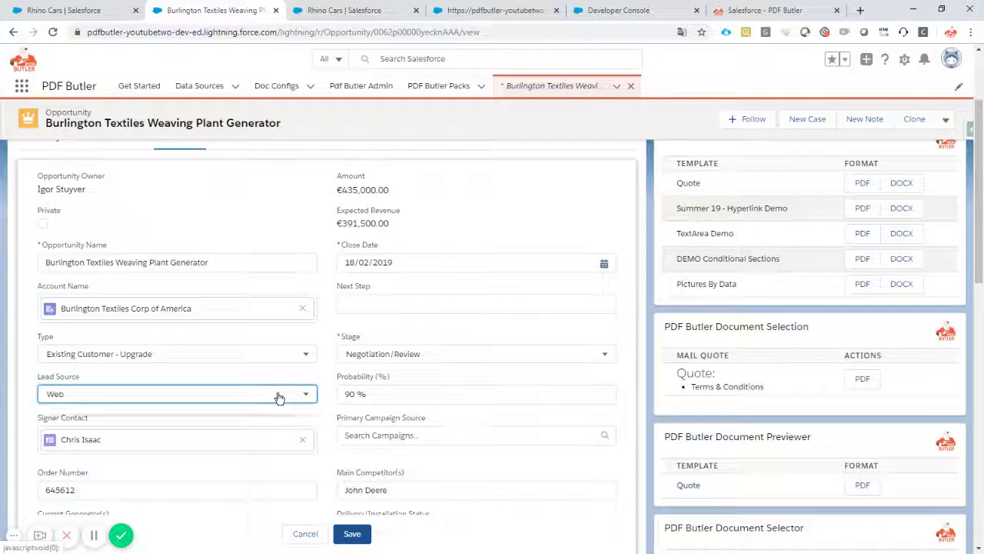
click(279, 397)
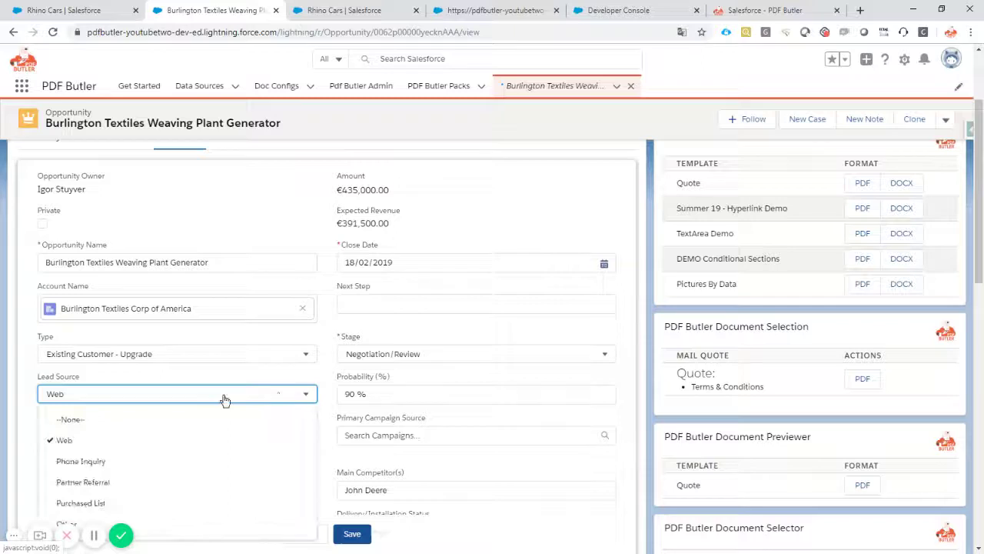
scroll(162, 415, down, 1)
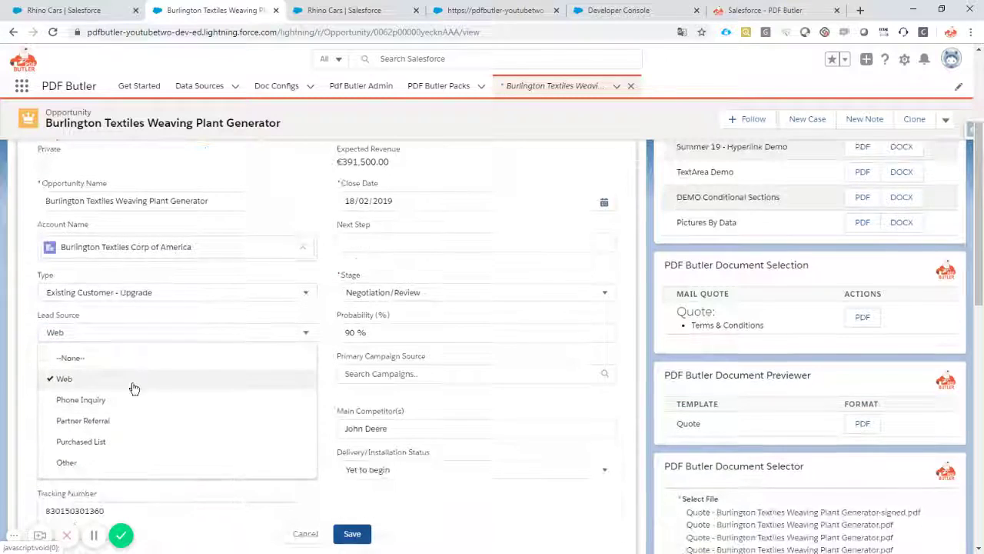
click(306, 535)
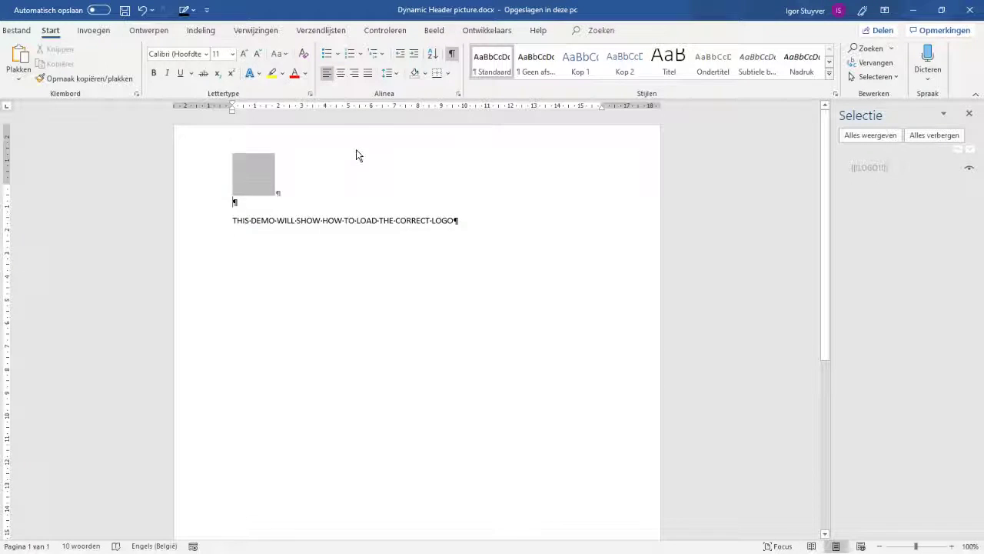
Select the grey [[!LOGO1!]] placeholder picture in the Word header, then go back to the browser
double_click(350, 156)
click(265, 171)
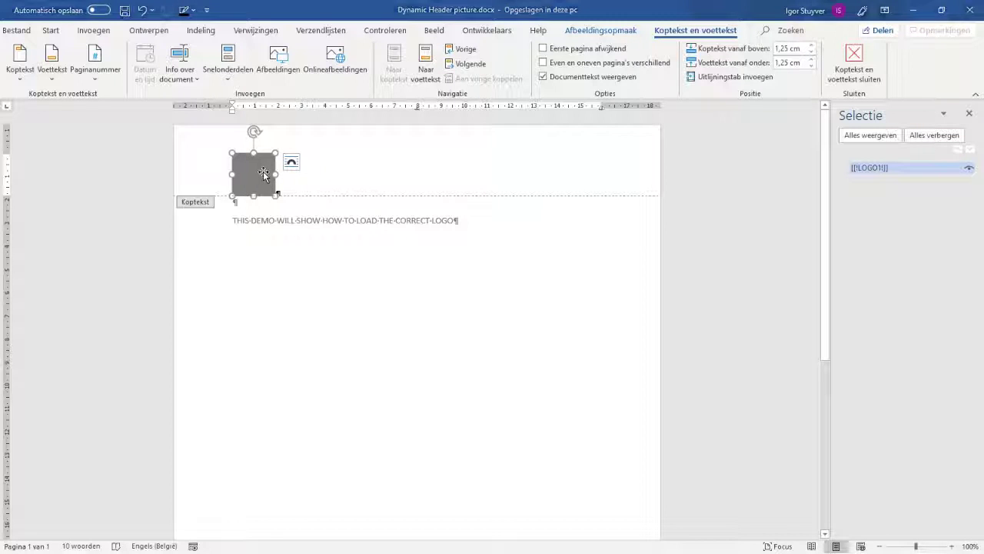
key(alt+Tab)
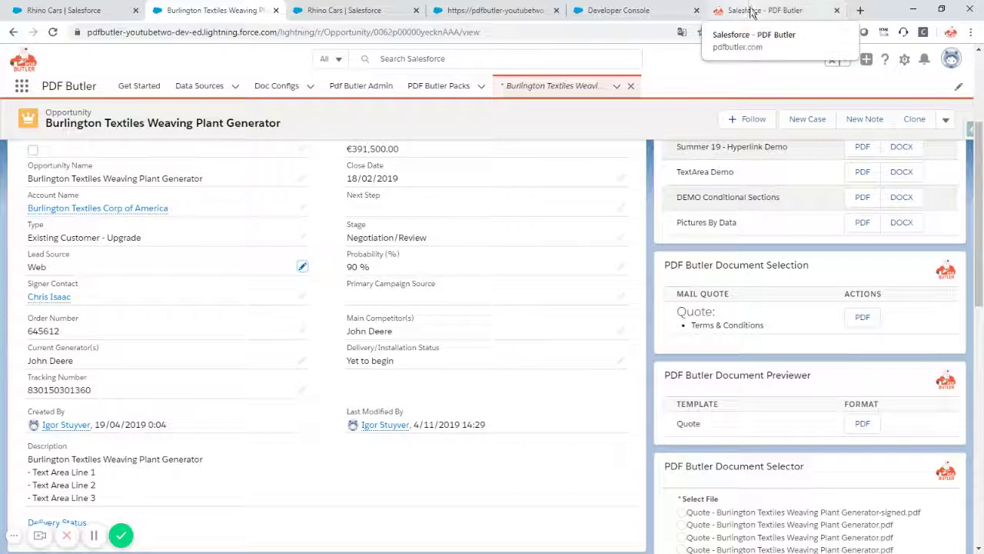
Show the pdfbutler.com Dynamic pictures placeholder download page, then return to the Word document
click(730, 11)
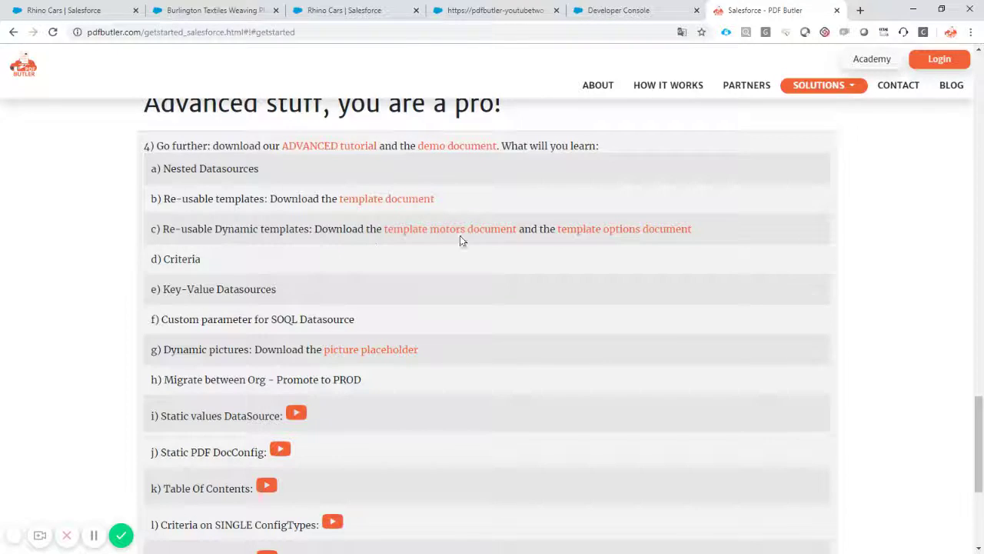
click(320, 30)
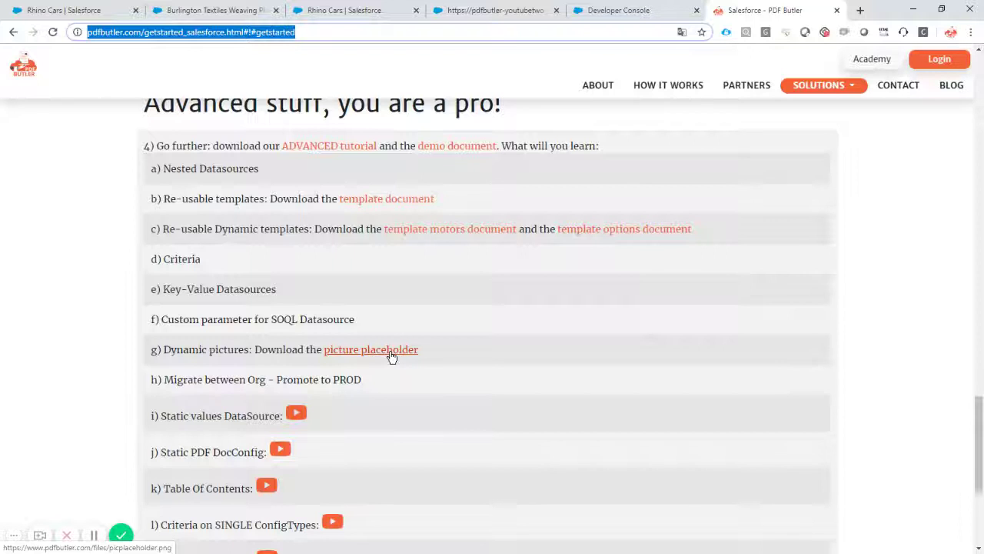
key(alt+Tab)
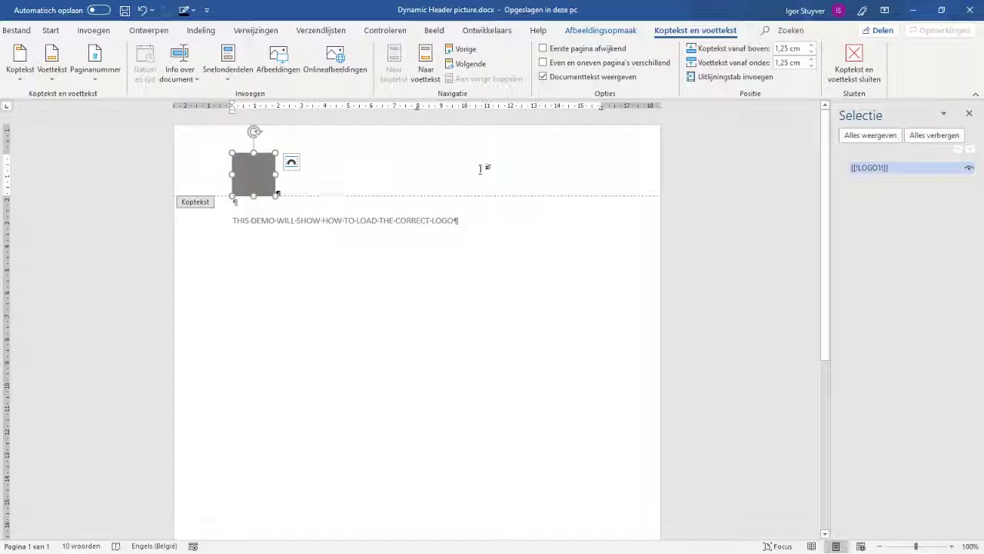
Reselect the header picture and confirm its Selection Pane name stays [[!LOGO1!]]
click(425, 175)
click(259, 171)
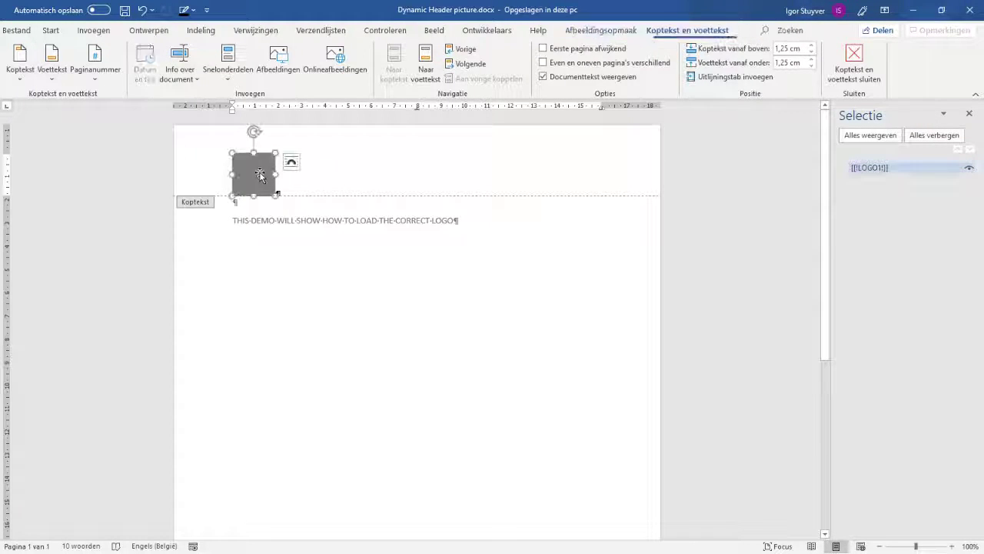
click(860, 174)
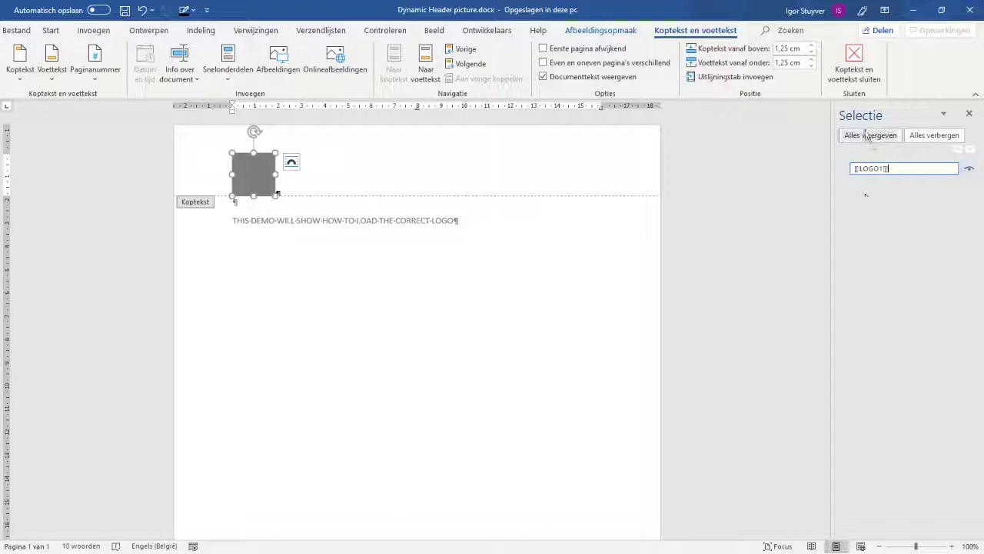
click(623, 33)
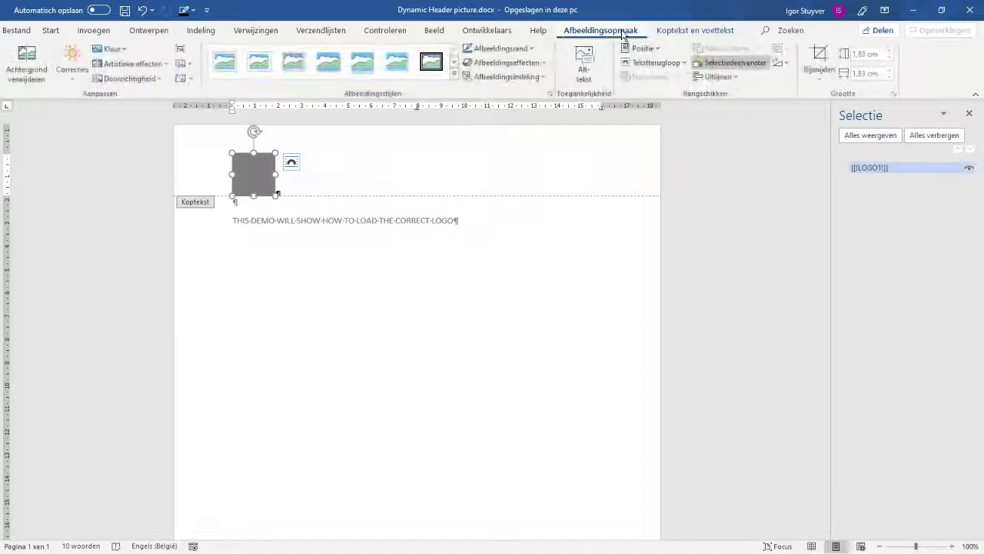
click(720, 68)
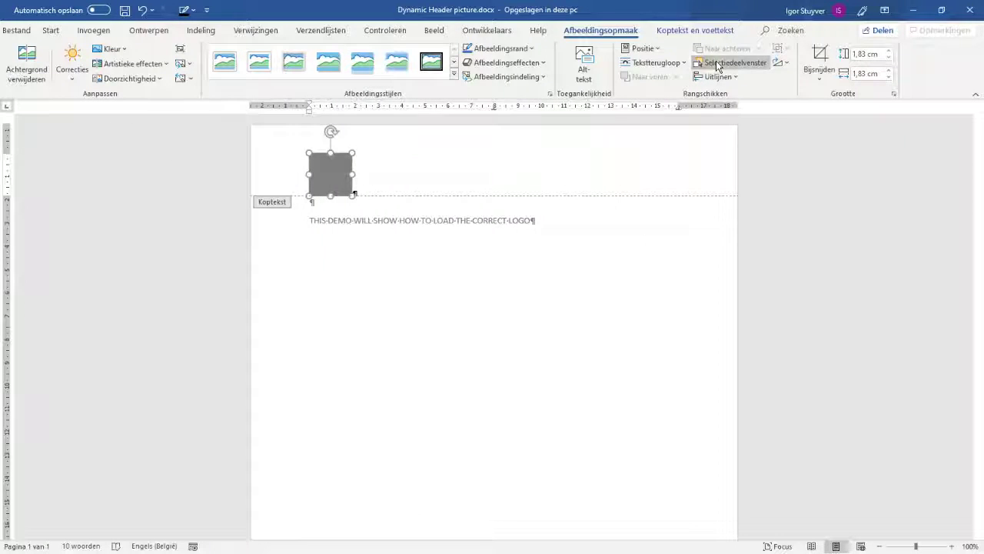
click(718, 67)
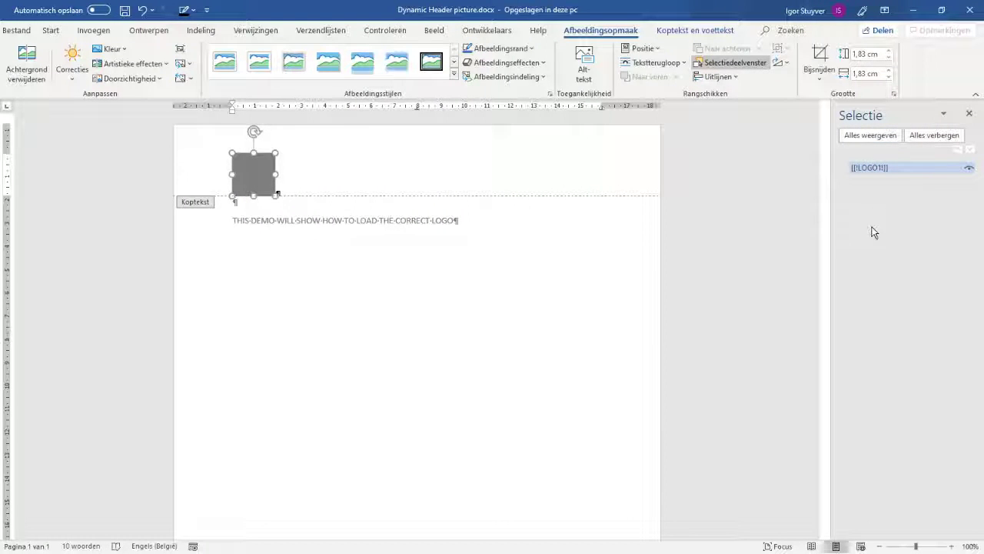
click(878, 169)
click(878, 171)
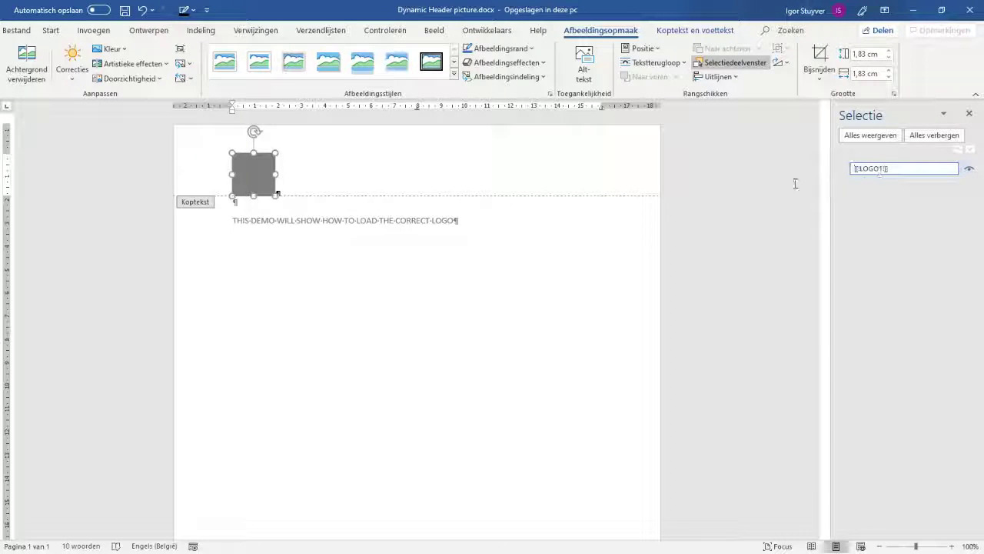
click(445, 319)
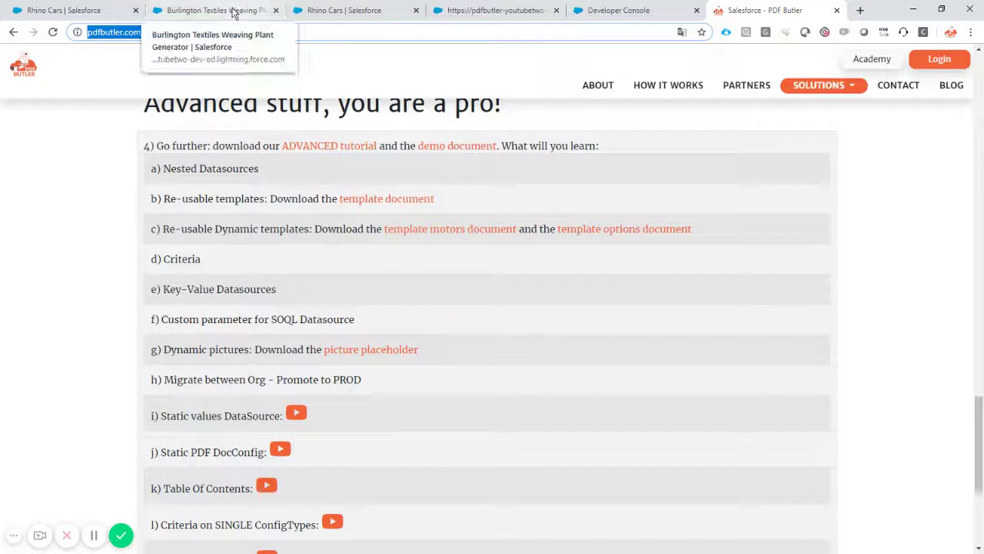
Check the opportunity, then point out MyActionable_AddData's AbstractBeforeActionable interface and LeadSource query
click(176, 13)
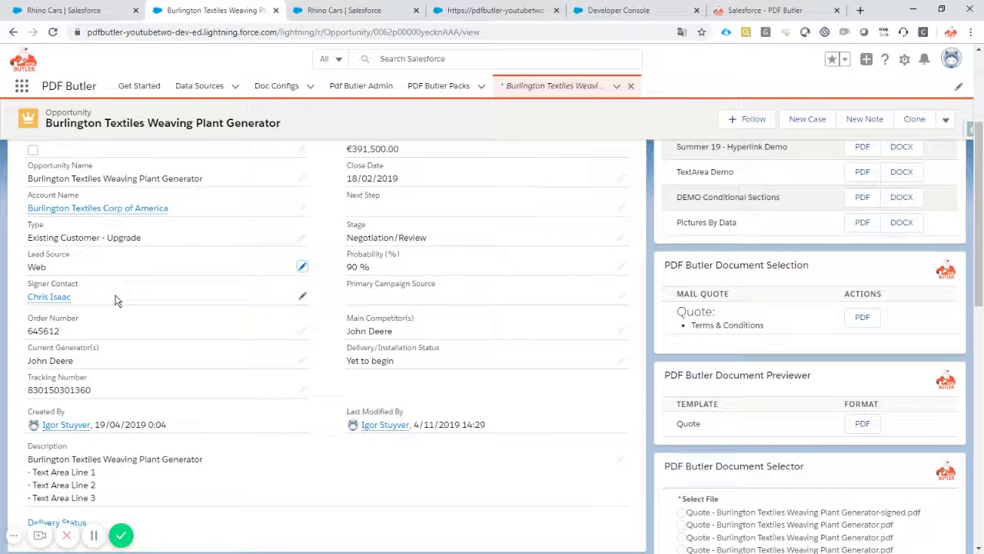
scroll(115, 301, up, 1)
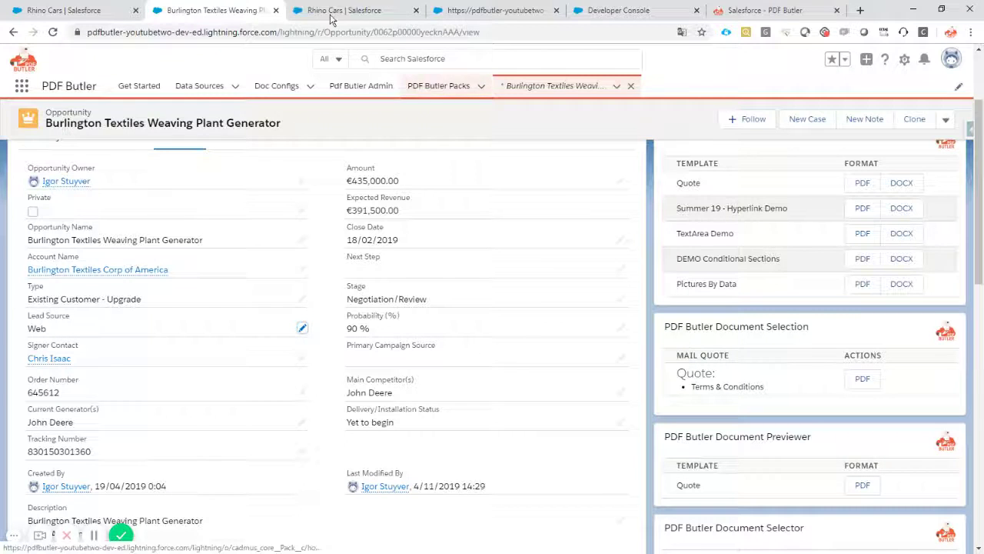
click(607, 10)
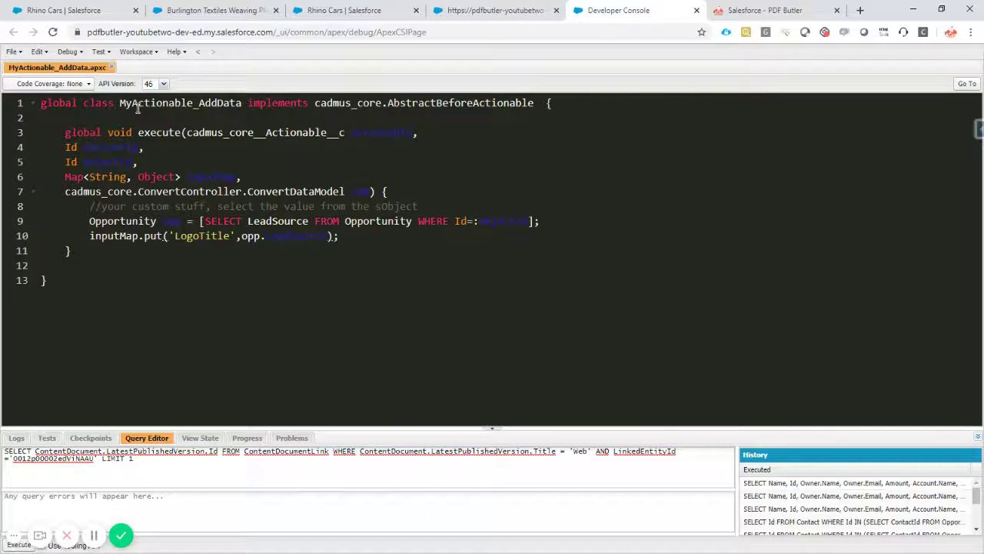
double_click(440, 104)
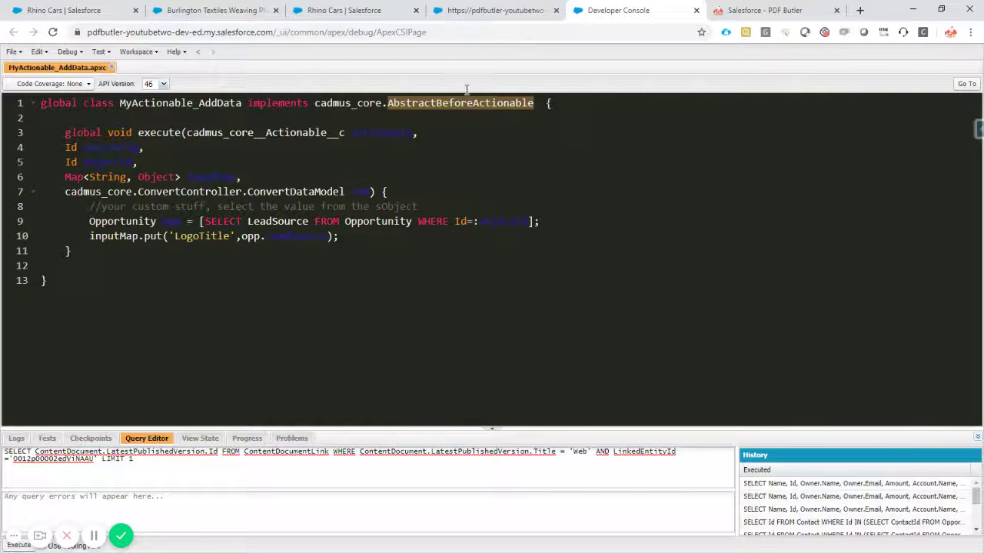
click(569, 221)
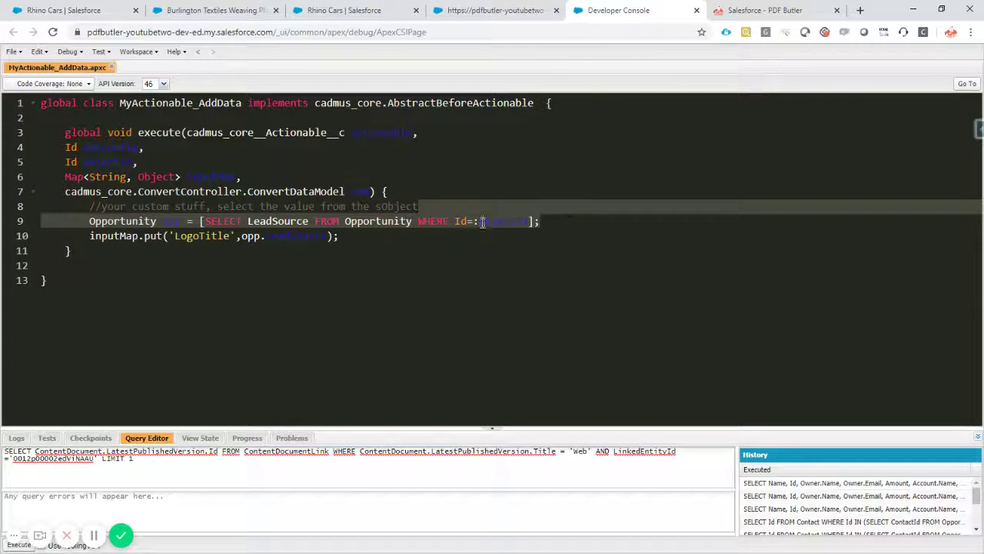
Highlight the LeadSource query and LogoTitle assignment lines, then return to the Burlington Textiles opportunity
double_click(395, 221)
drag(554, 220, 461, 237)
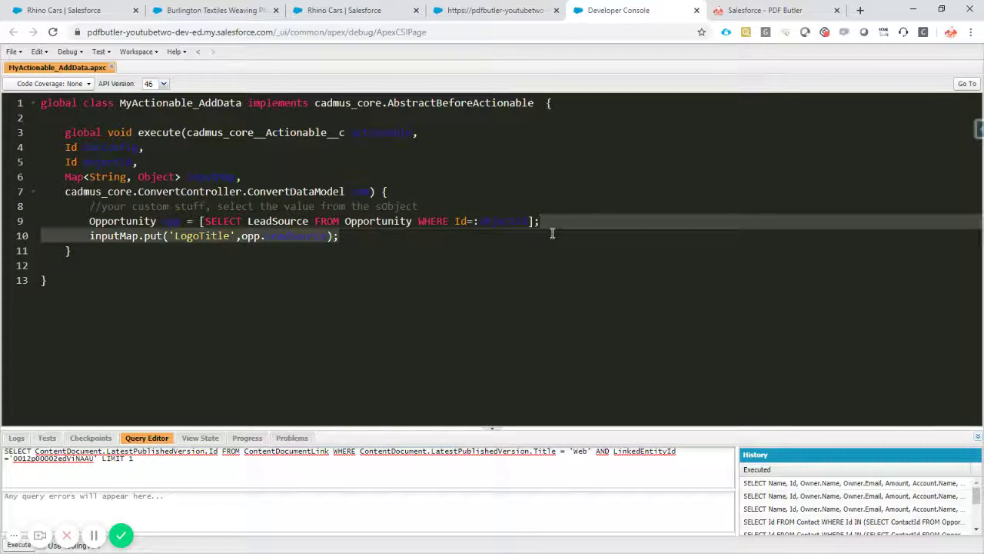
double_click(202, 236)
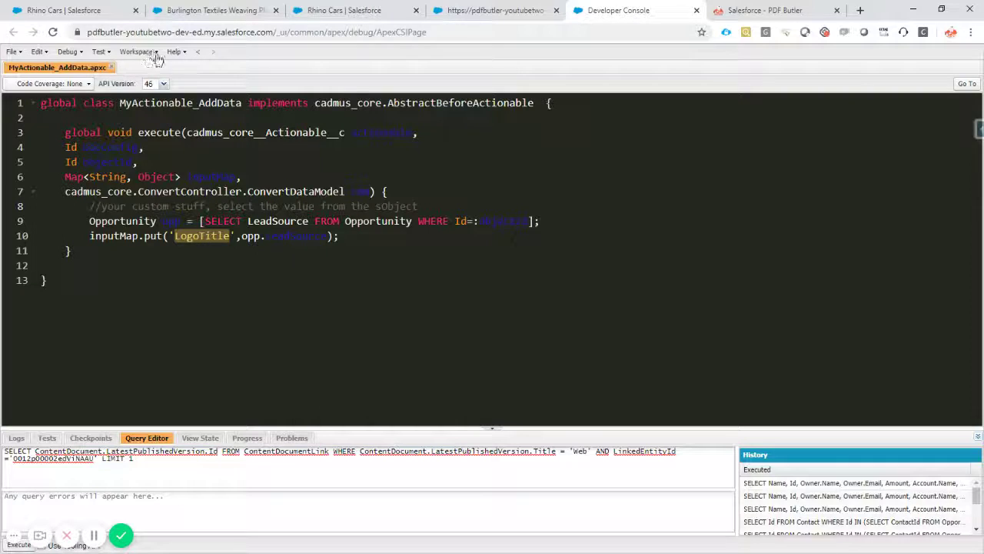
drag(554, 213, 346, 235)
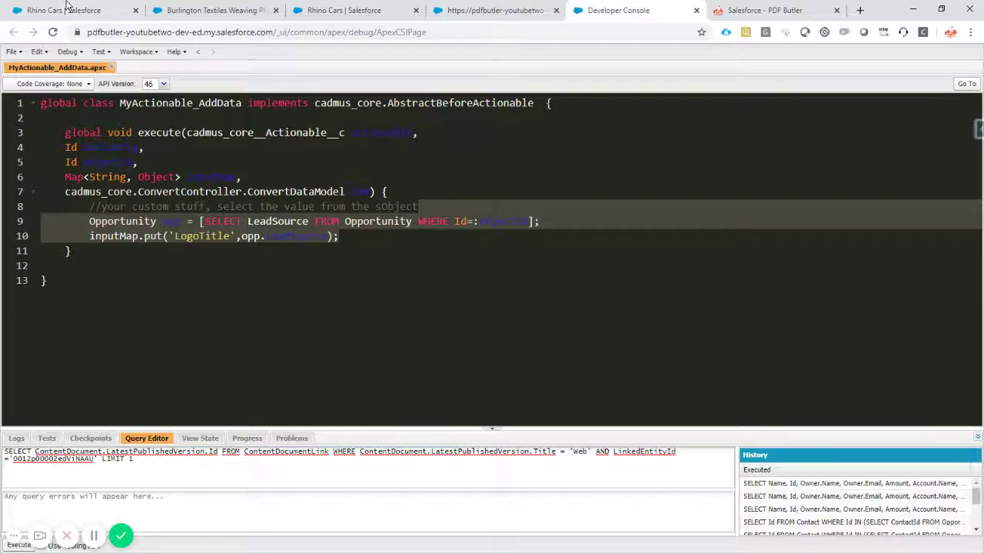
click(204, 10)
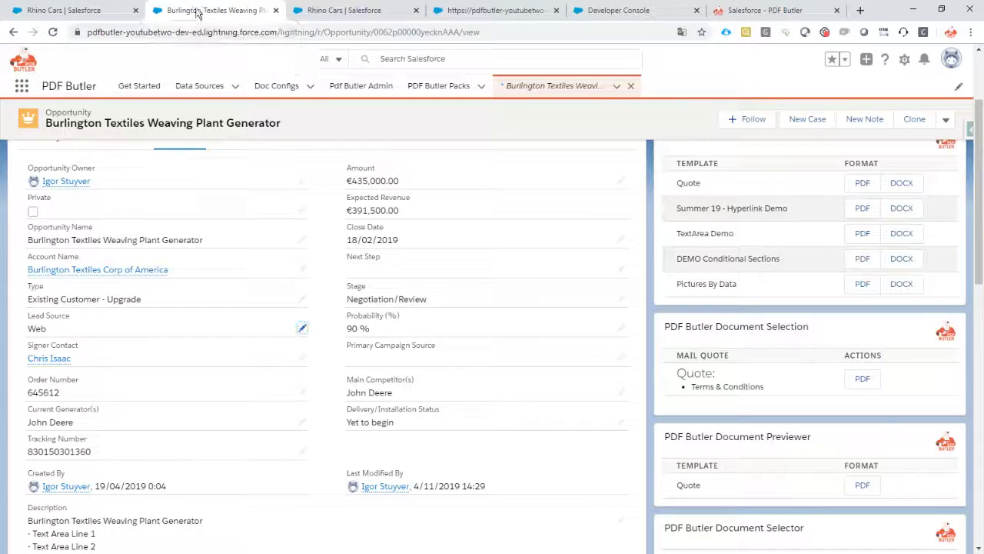
Navigate the Data Sources and Doc Configs lists to reach the Select Image ContentId record
click(199, 87)
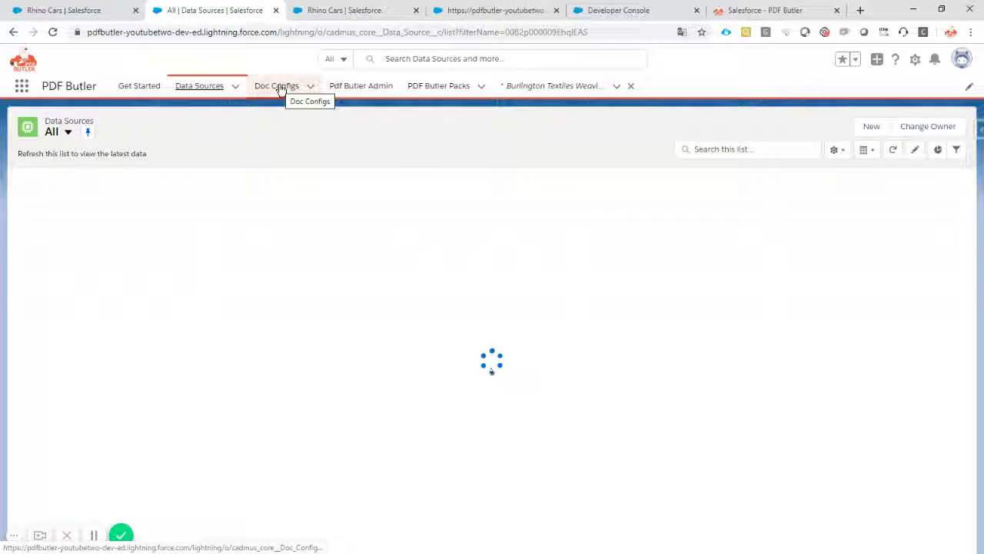
click(278, 88)
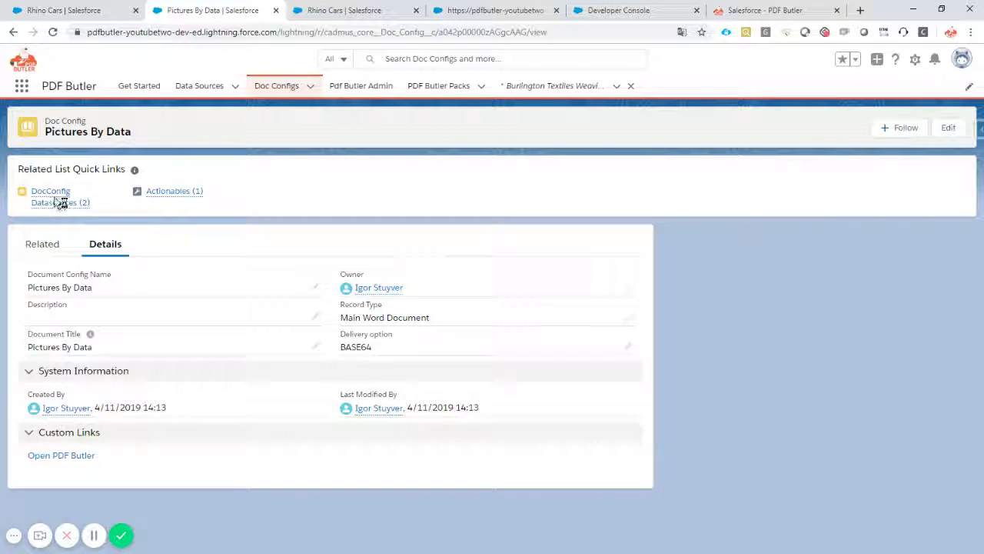
mouse_move(54, 203)
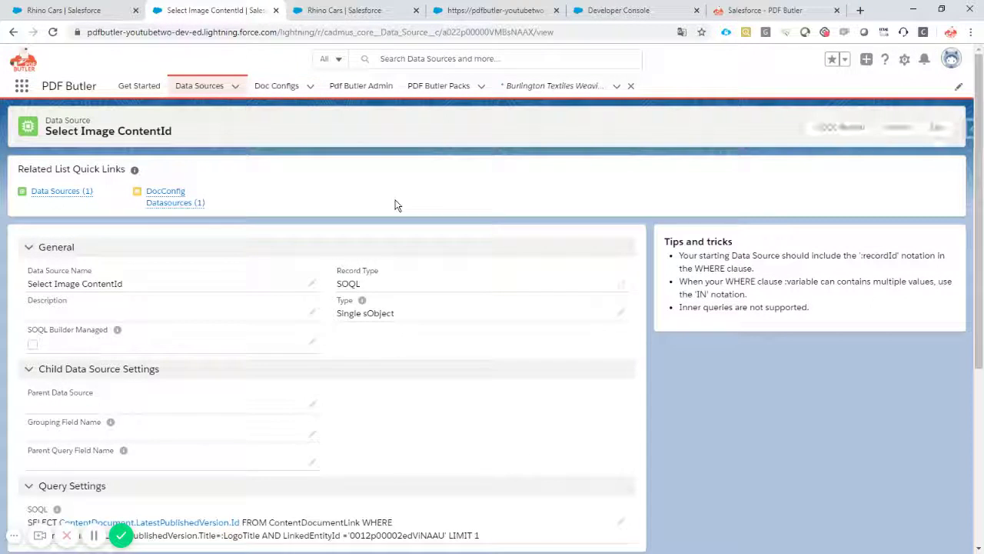
Edit the Select Image ContentId SOQL field and enlarge its box to show the full query
scroll(397, 205, down, 2)
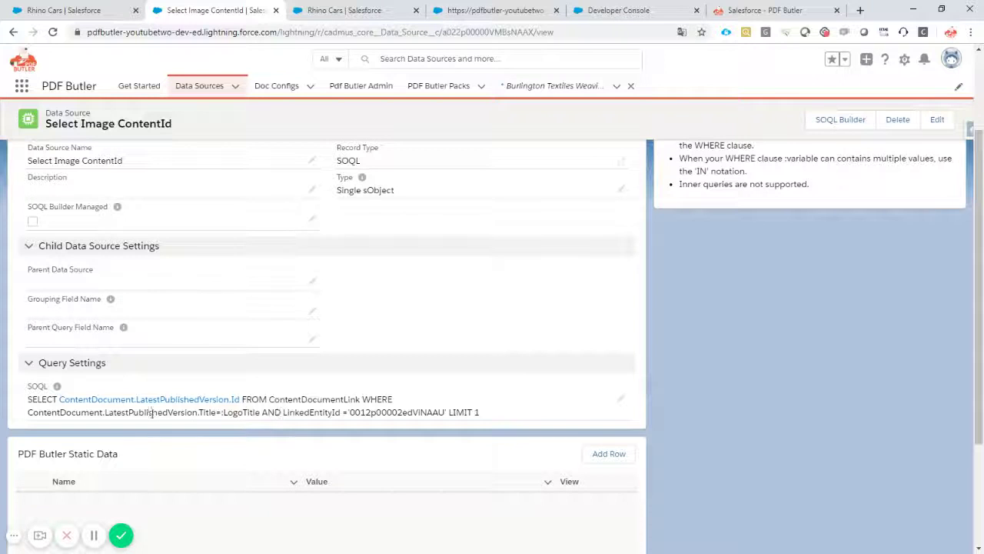
scroll(207, 288, up, 1)
scroll(215, 282, down, 2)
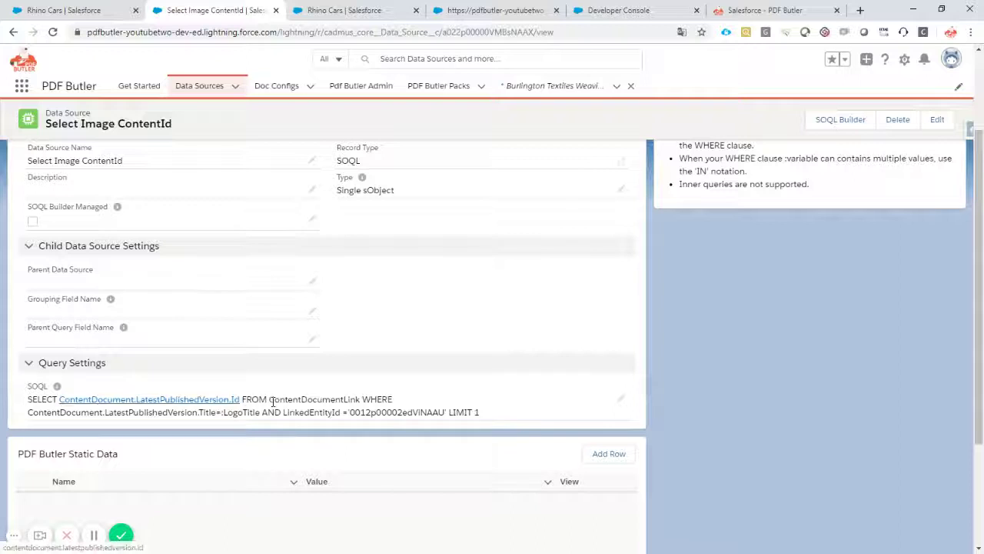
click(623, 401)
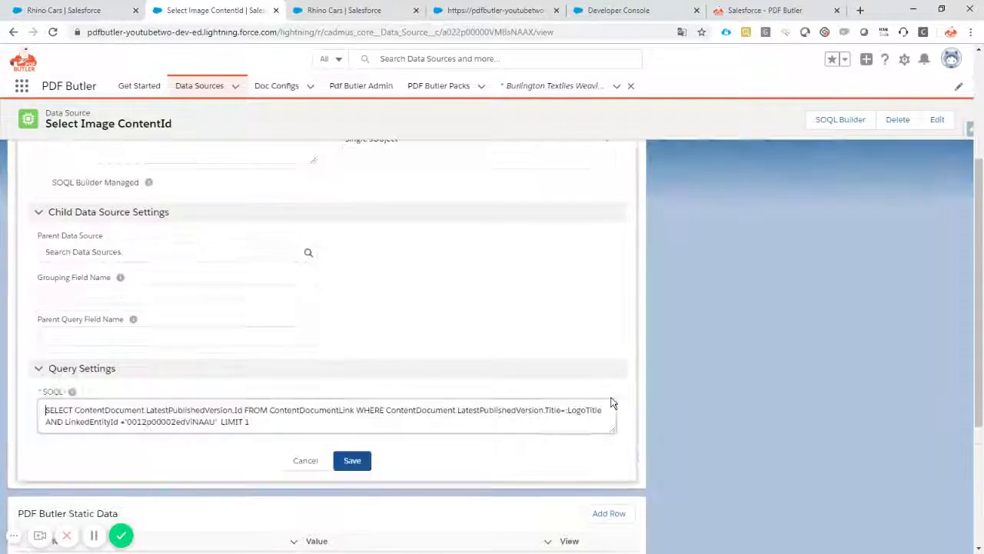
drag(619, 431, 617, 500)
click(564, 431)
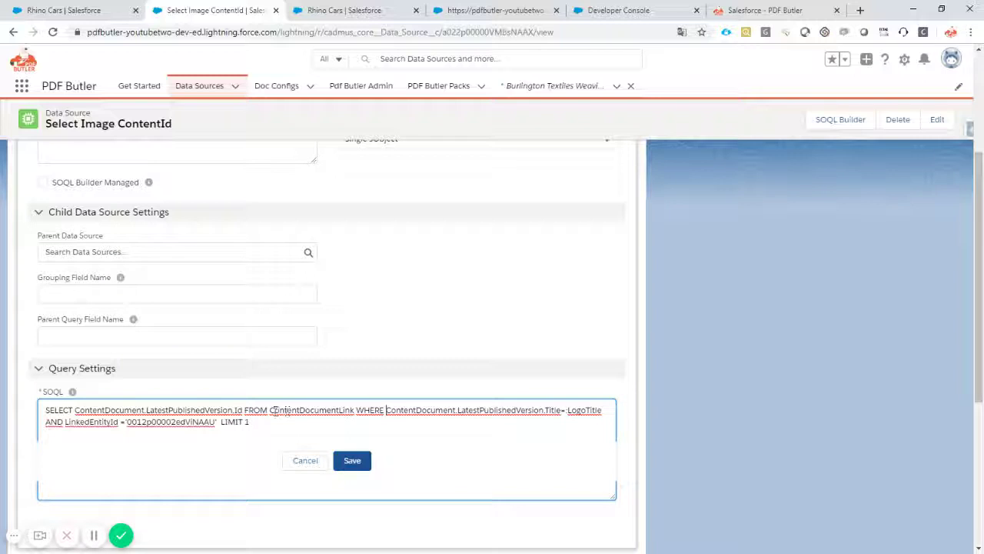
key(ctrl+a)
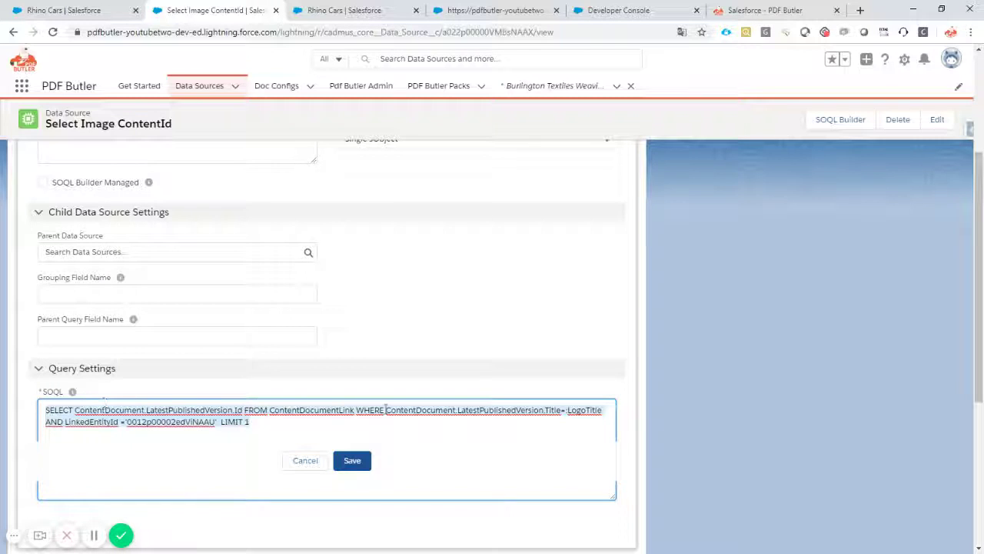
Select the hard-coded account LinkedEntityId in the query
scroll(433, 382, down, 2)
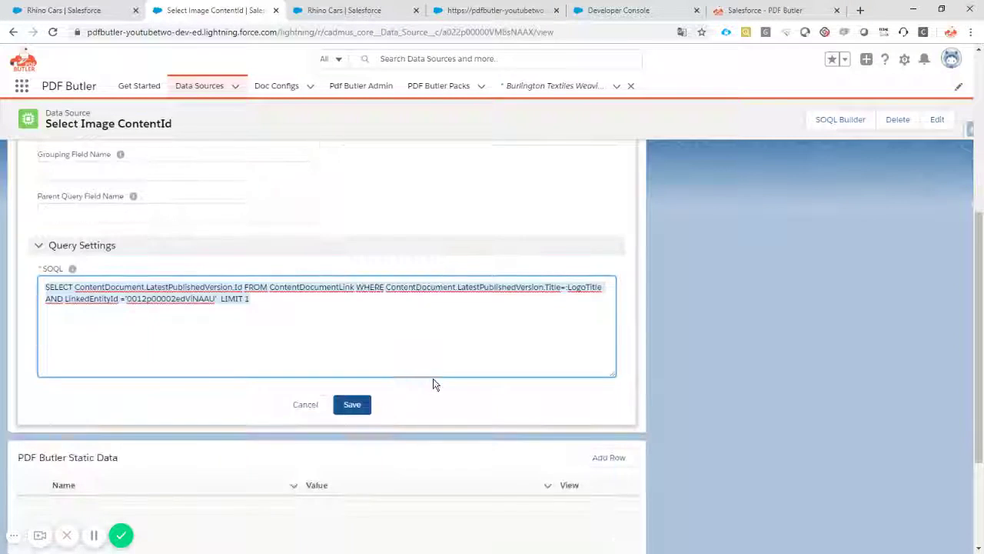
click(343, 331)
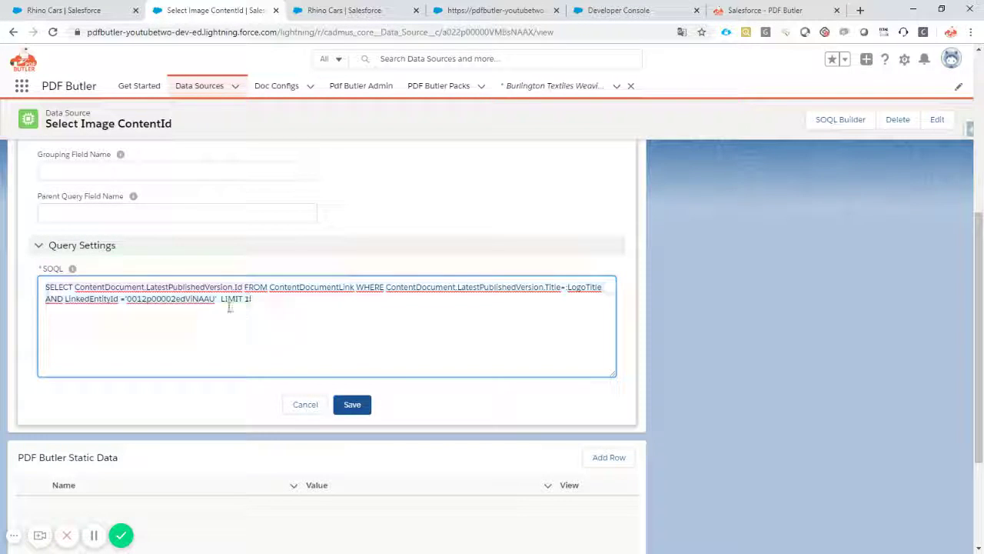
double_click(155, 298)
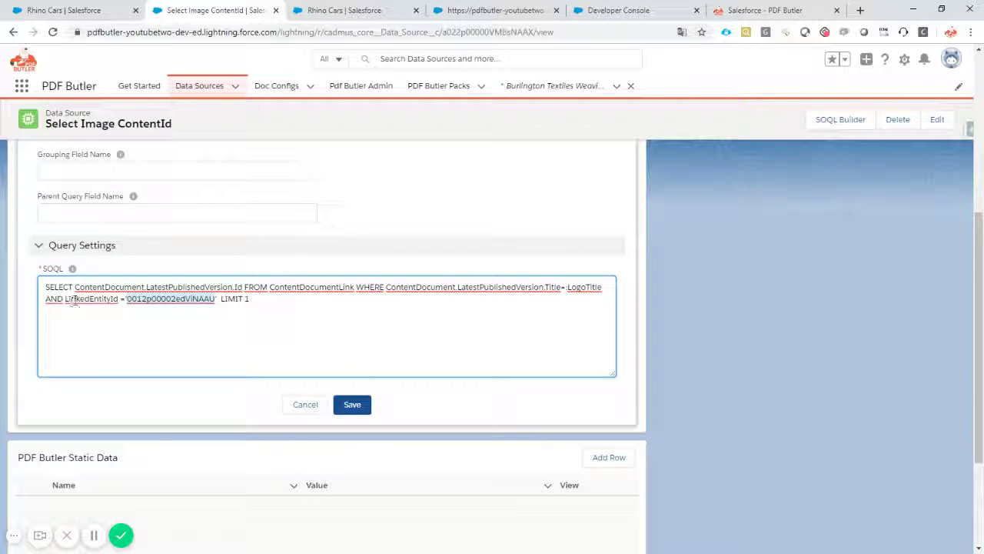
click(140, 298)
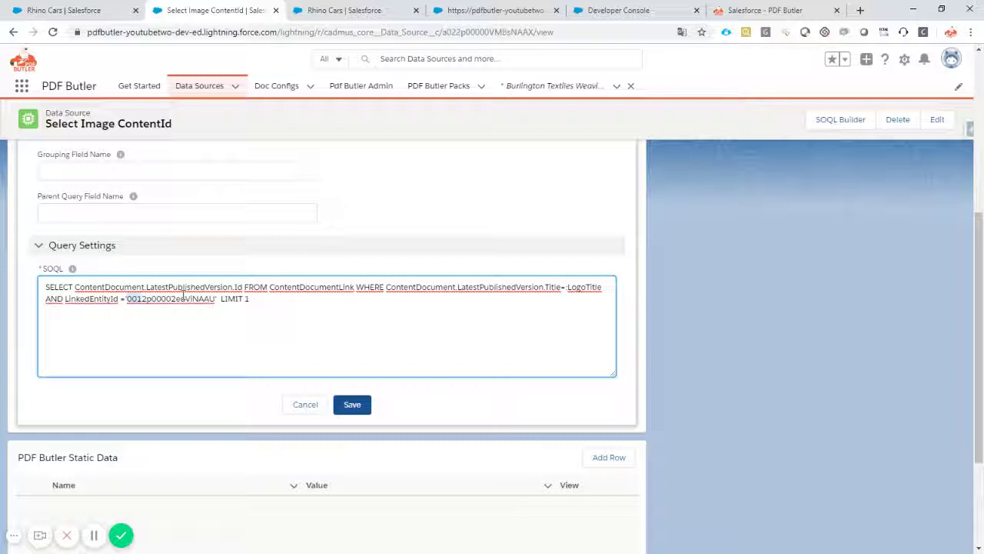
double_click(182, 299)
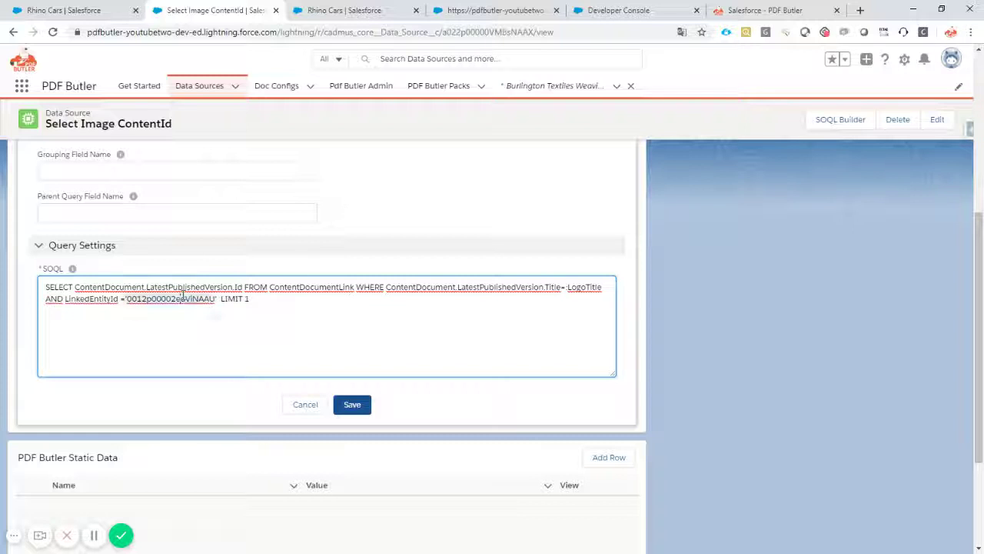
click(335, 11)
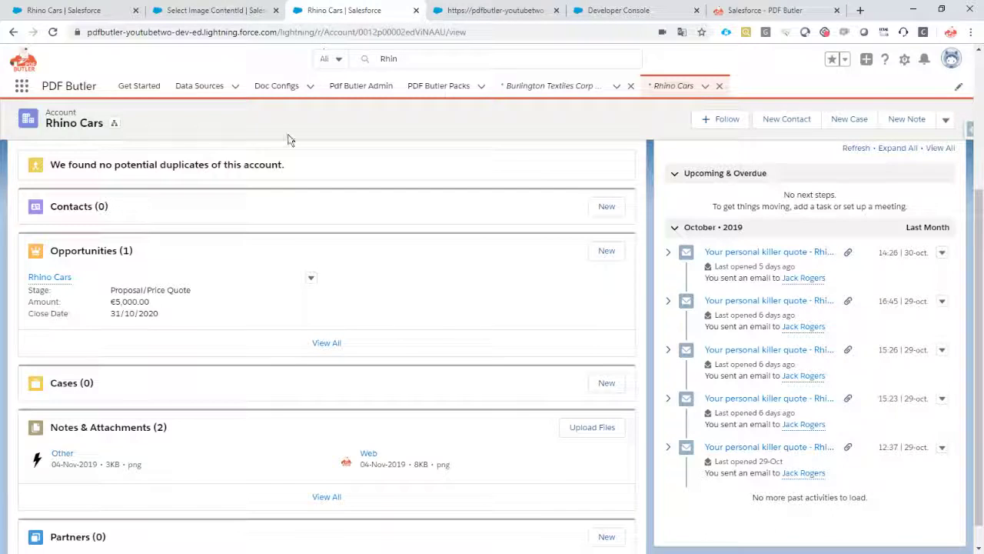
click(213, 13)
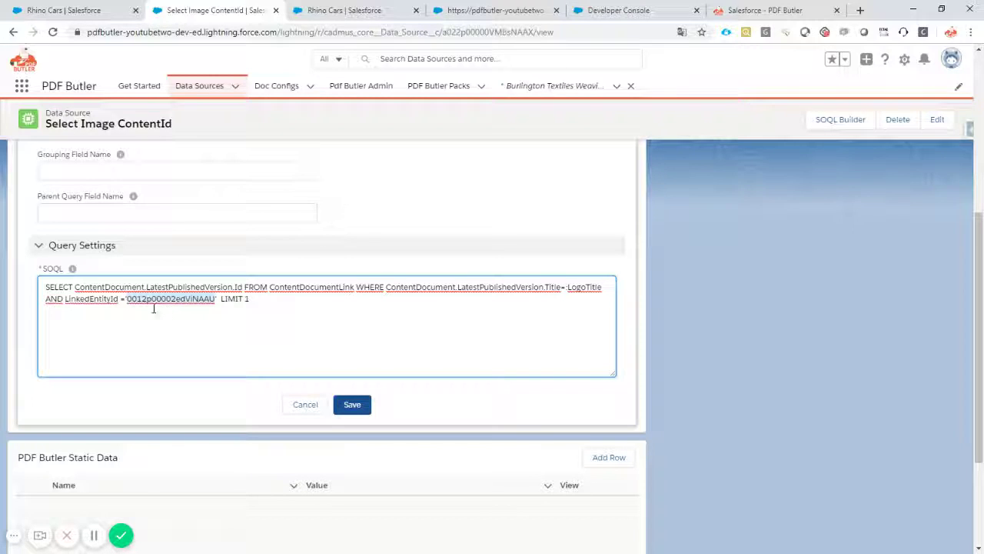
Highlight the :LogoTitle condition, cross-checking it against the Apex class and Rhino Cars account
drag(605, 286, 390, 279)
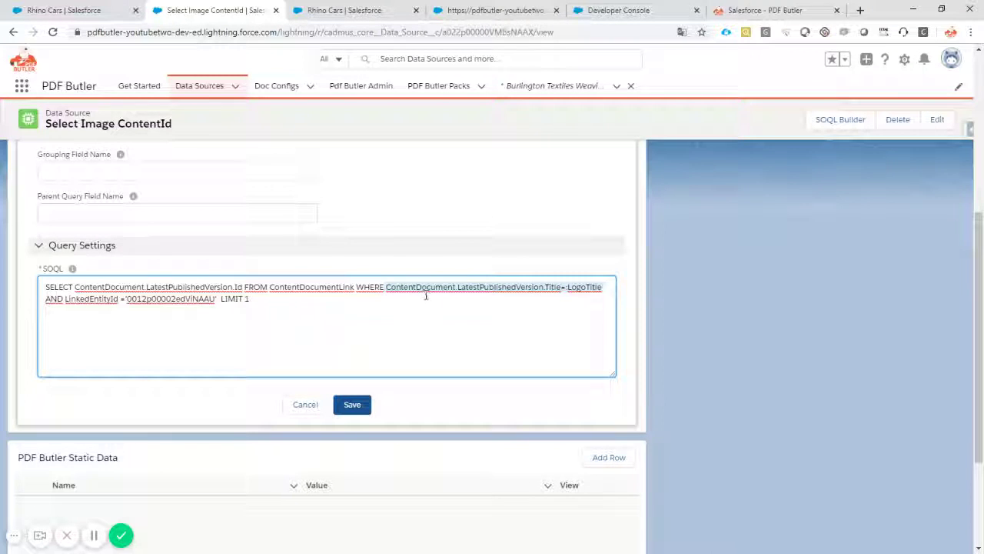
double_click(586, 287)
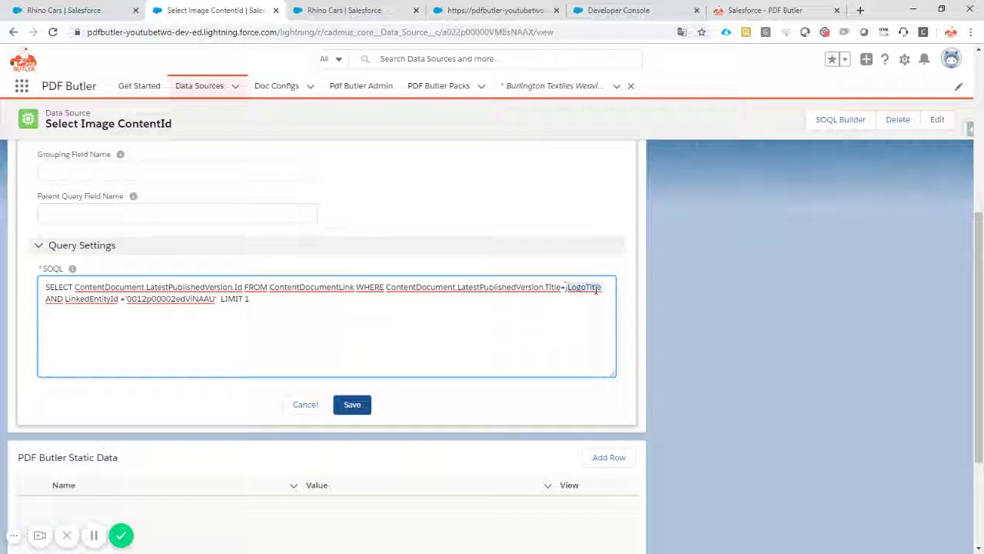
click(615, 11)
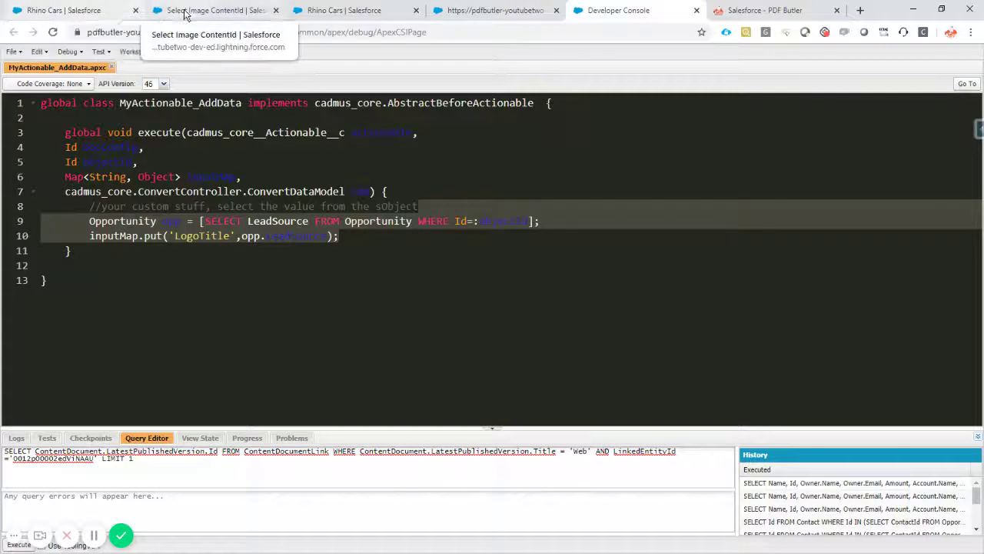
click(211, 10)
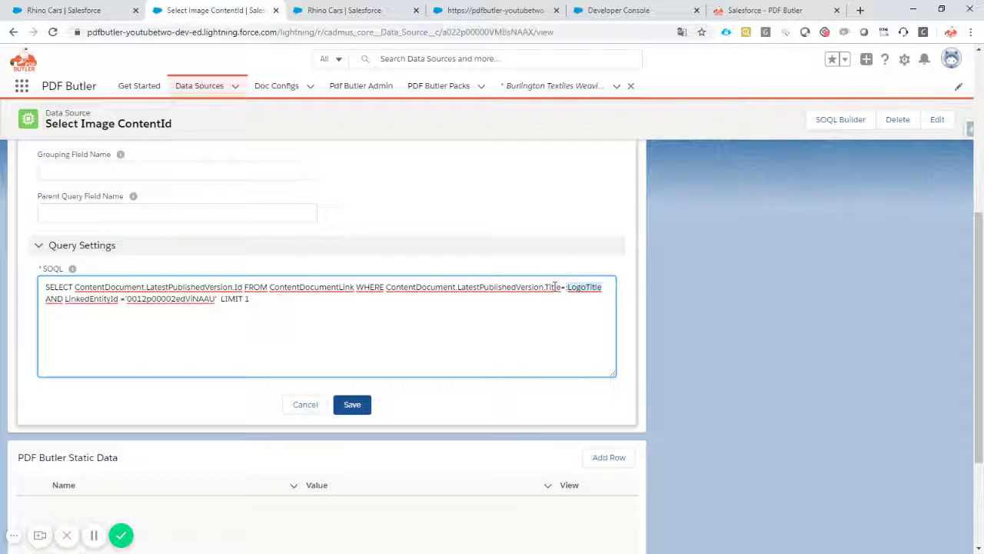
click(350, 10)
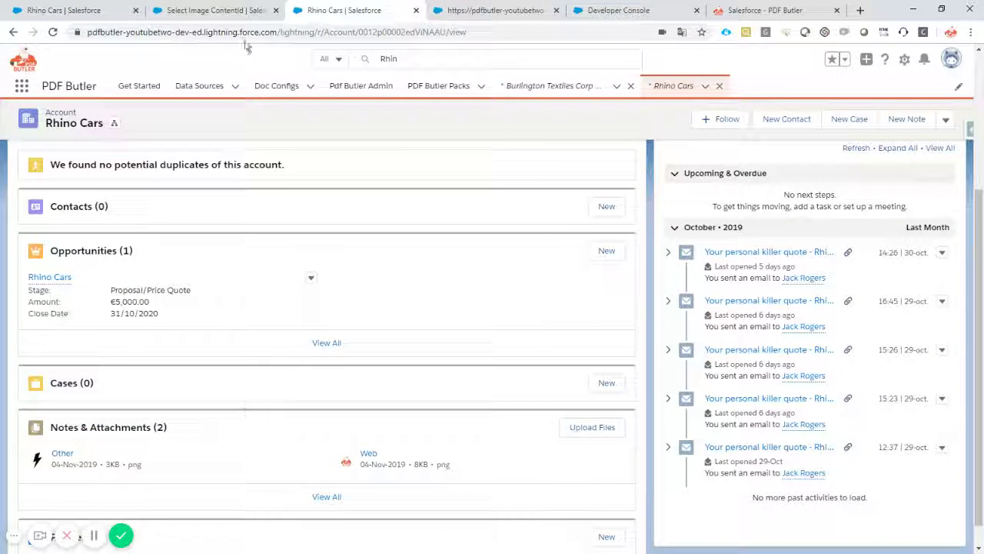
click(218, 17)
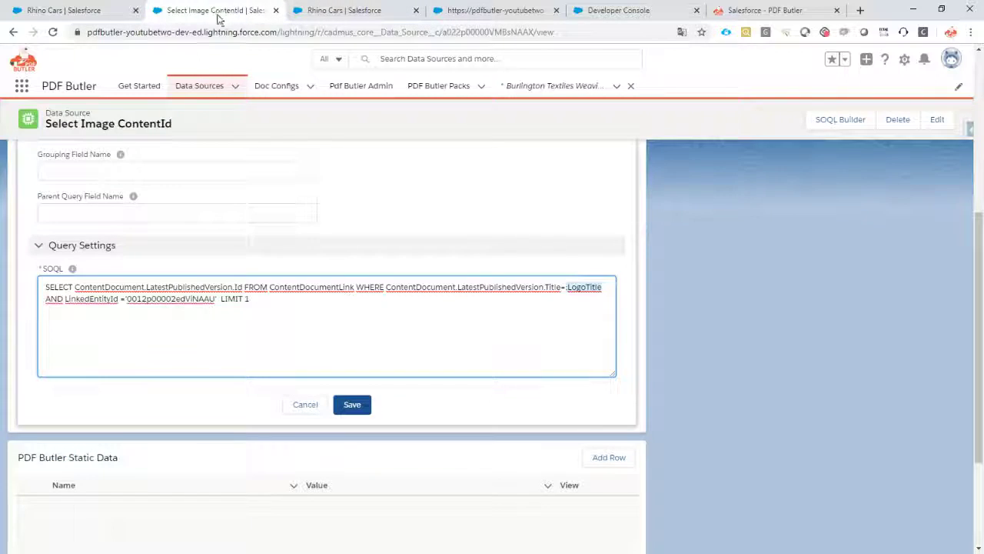
Cancel the unchanged query and bring up its related Data Sources (1) list
click(301, 407)
scroll(450, 279, up, 5)
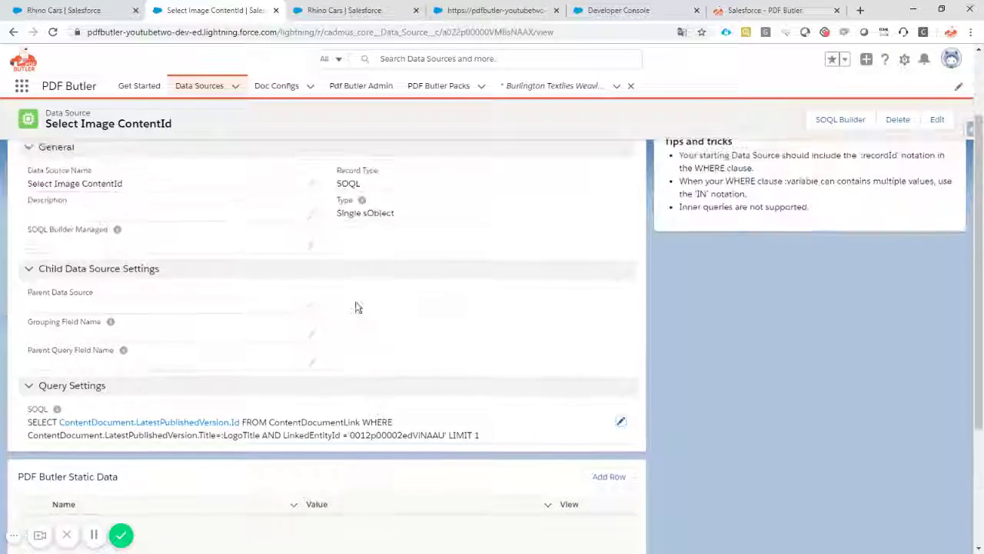
mouse_move(73, 194)
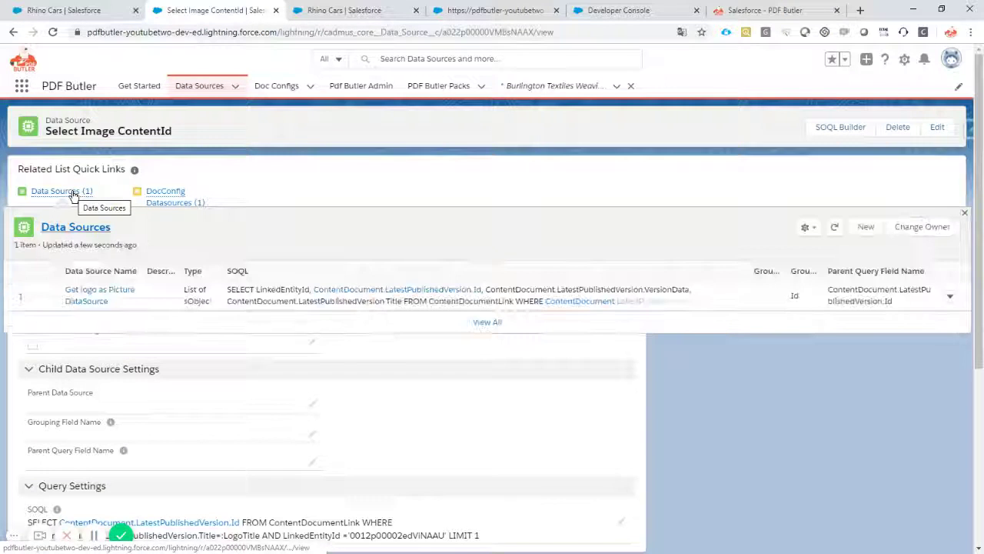
Open Get logo as Picture DataSource and review its query and ContentDocument.LatestPublishedVersion.Id parent field
click(86, 292)
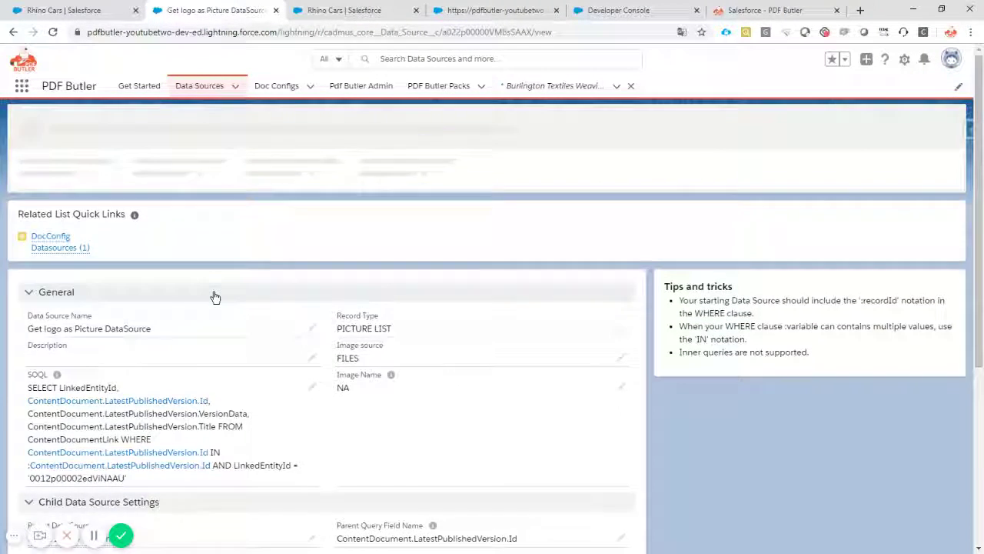
scroll(204, 302, down, 3)
scroll(253, 303, down, 1)
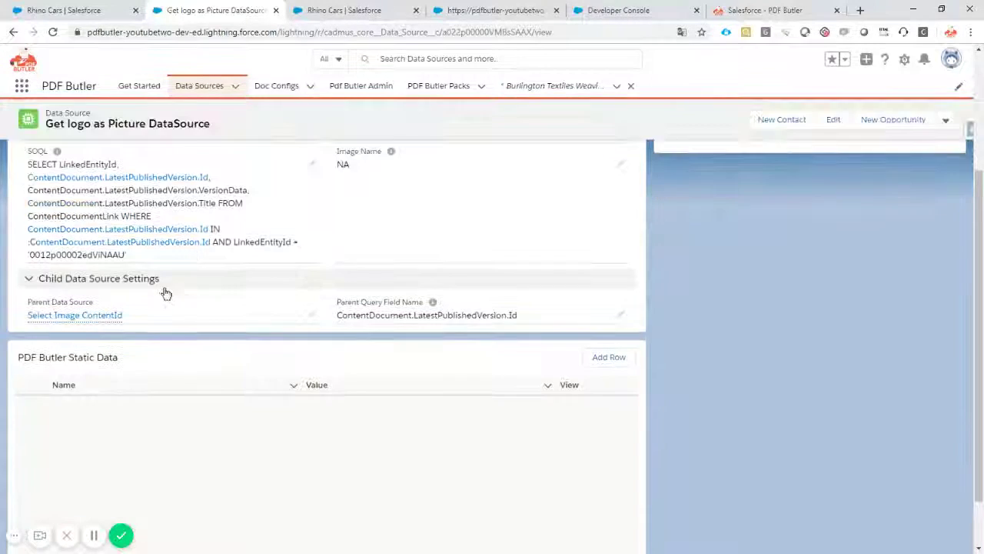
drag(529, 316, 336, 323)
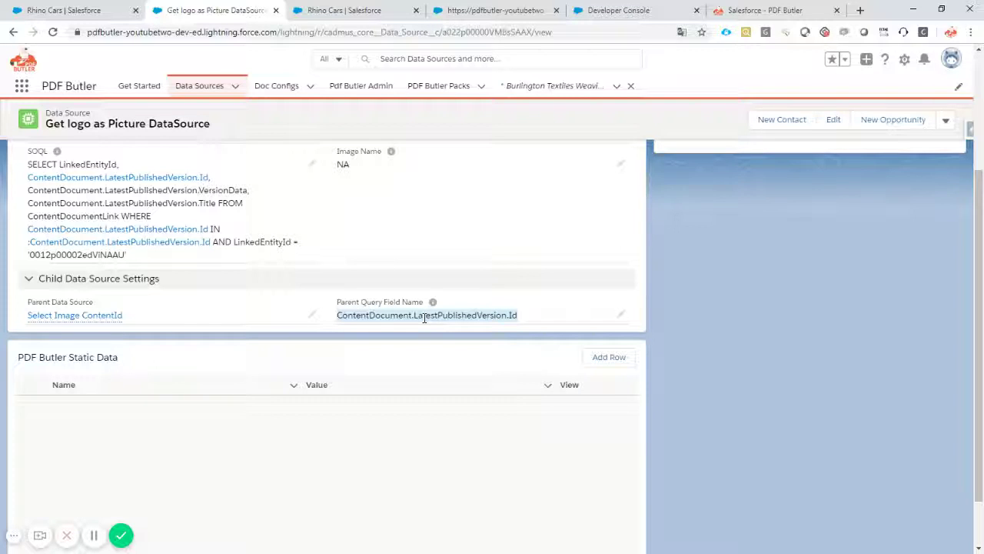
scroll(257, 247, up, 1)
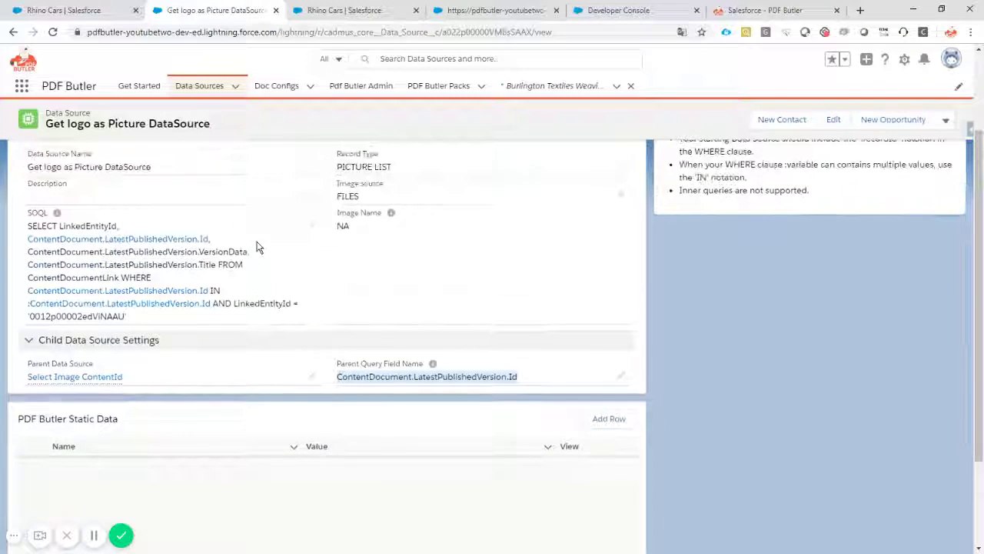
drag(126, 316, 234, 304)
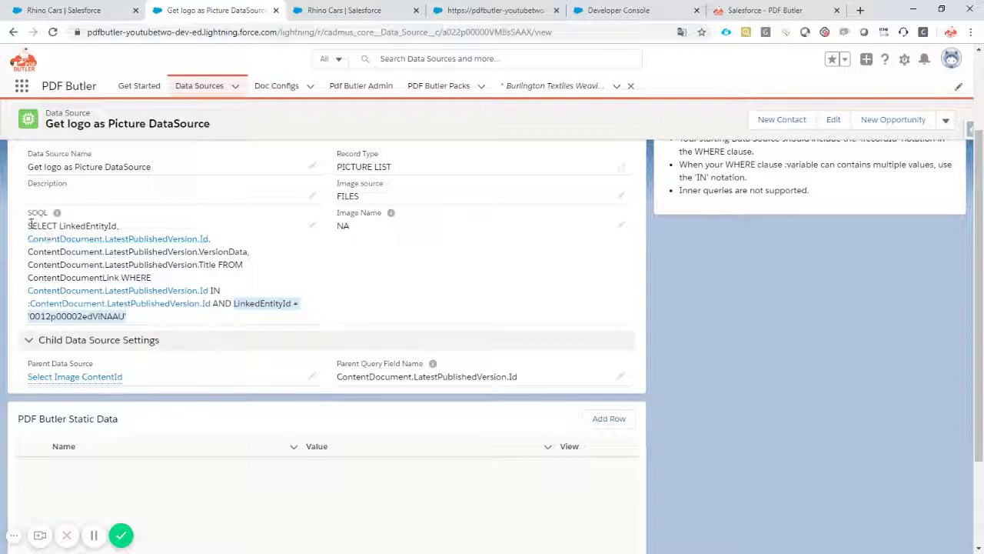
drag(29, 226, 206, 323)
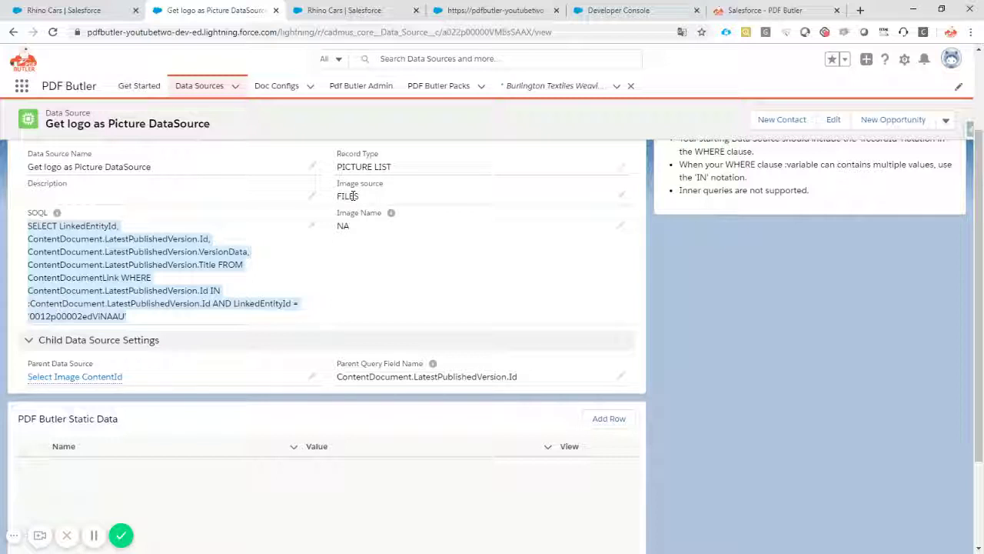
mouse_move(105, 383)
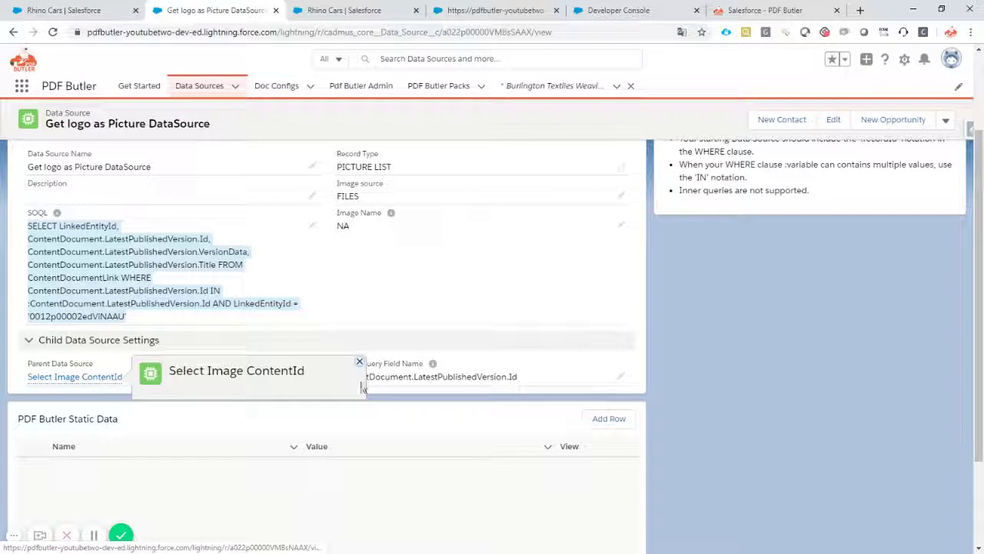
scroll(497, 367, up, 1)
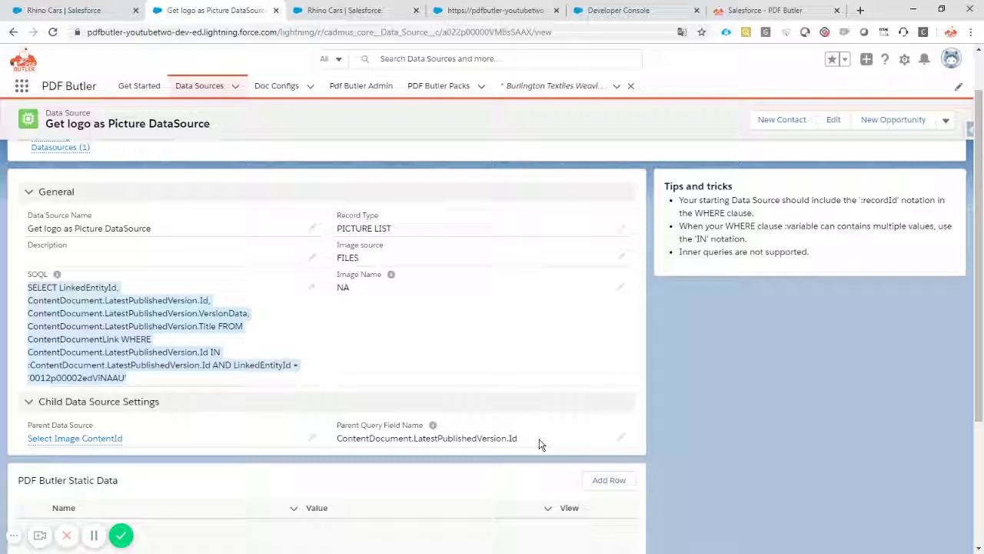
drag(527, 441, 342, 446)
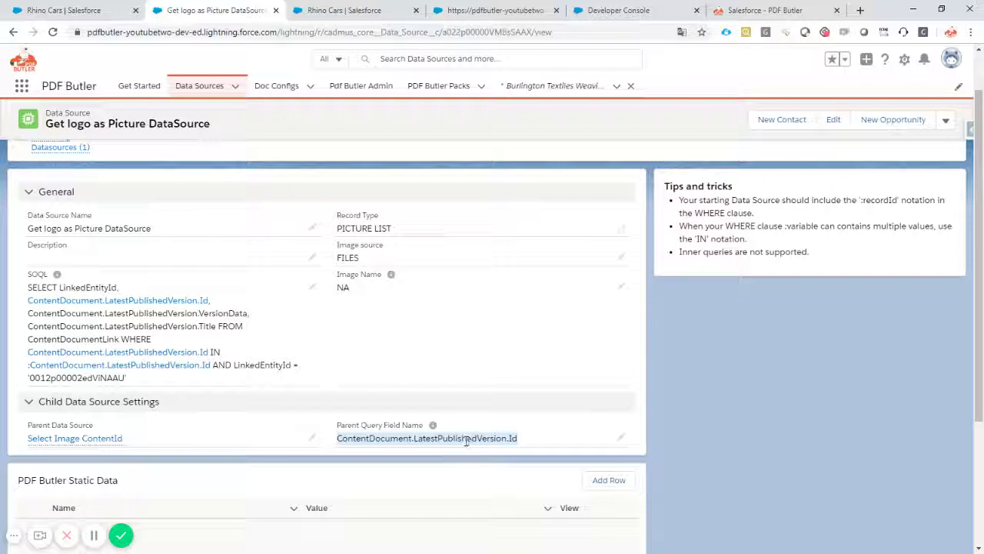
scroll(345, 352, up, 2)
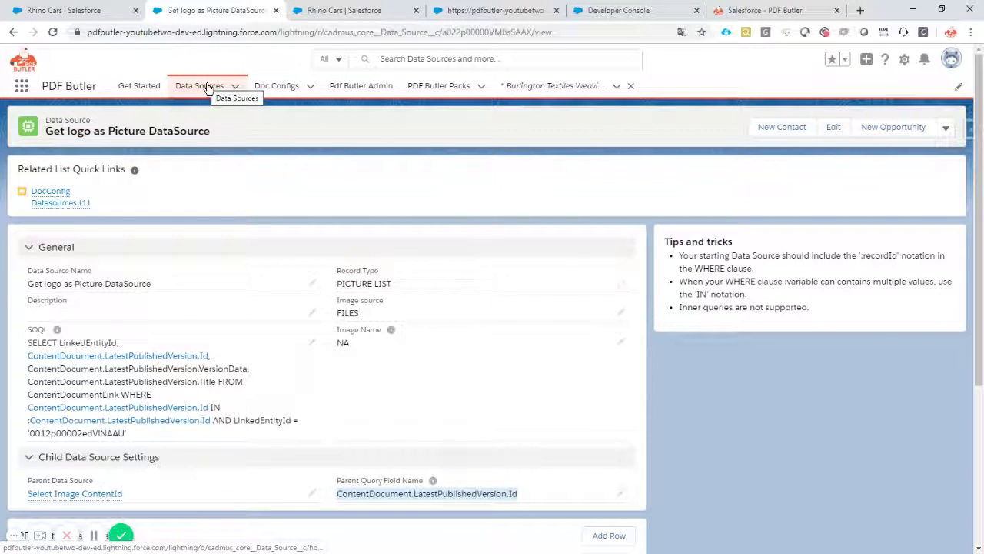
Open Pictures By Data and show its LOGO1 PICTURE field mapped to Get logo as Picture DataSource
click(279, 87)
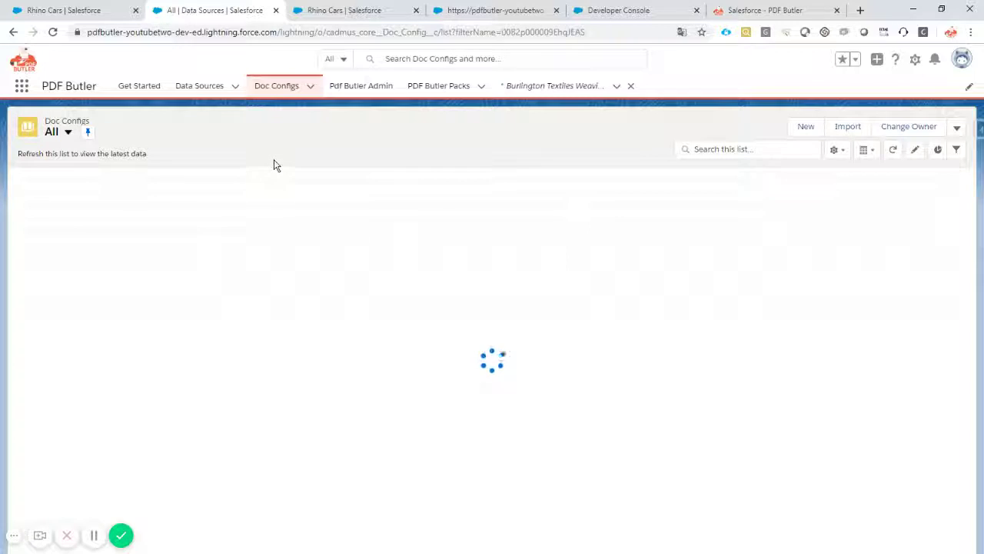
click(109, 240)
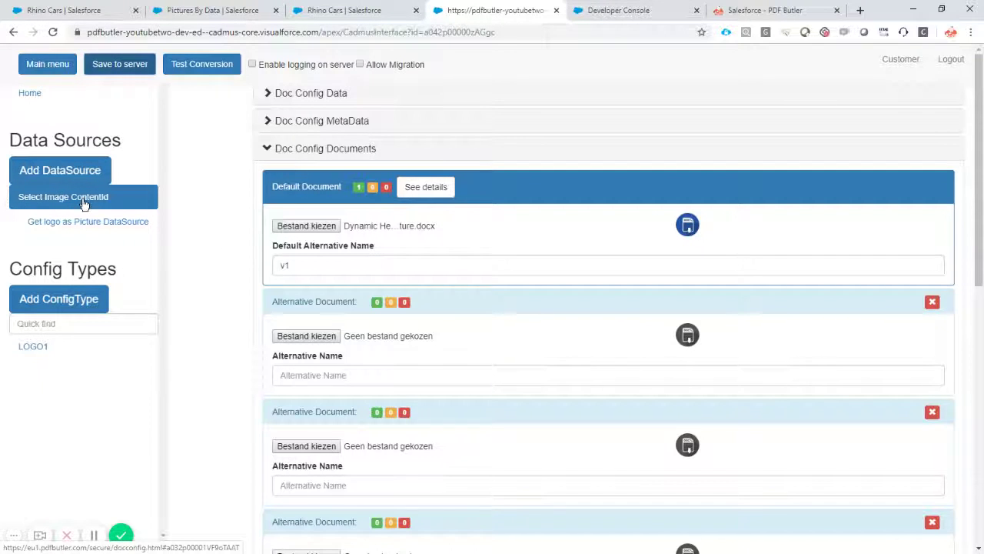
scroll(318, 226, down, 10)
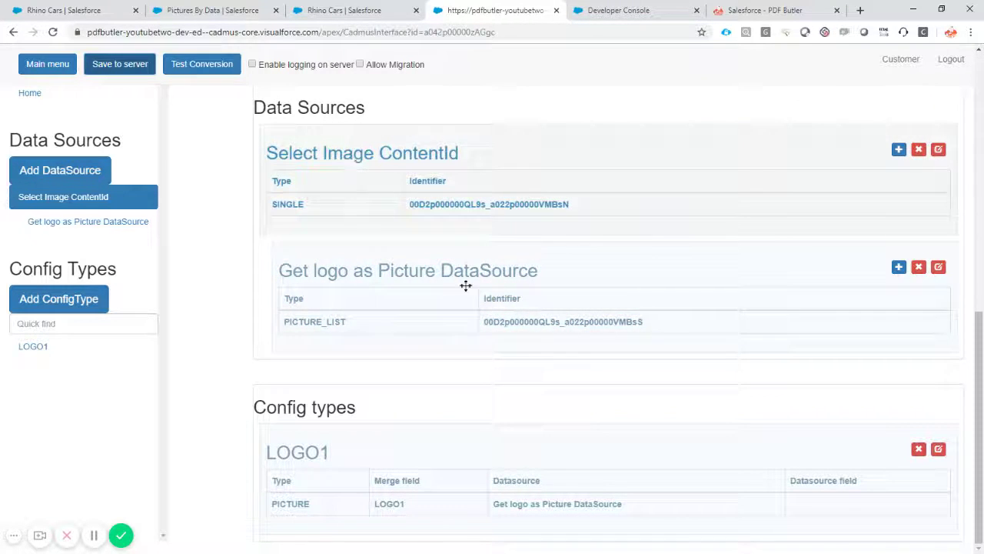
click(36, 349)
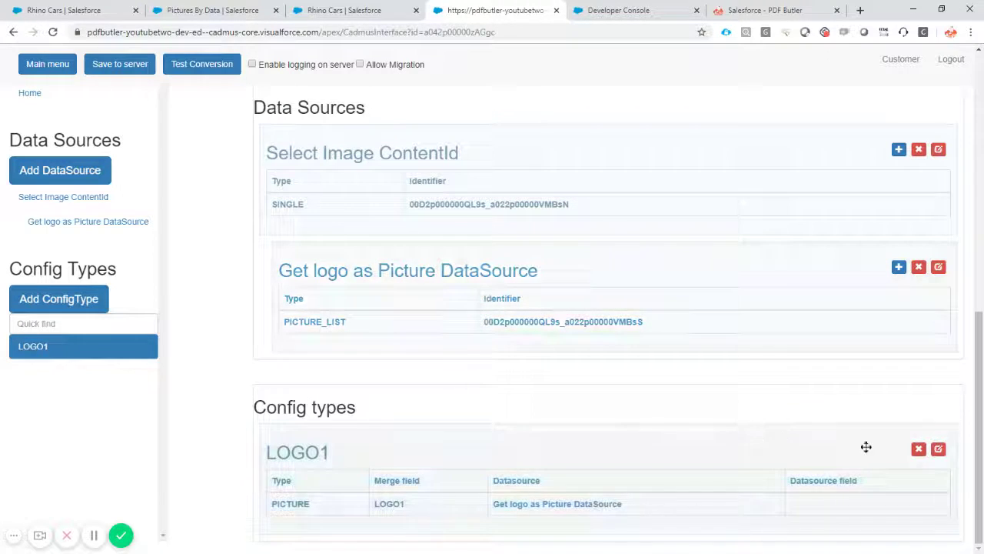
click(938, 448)
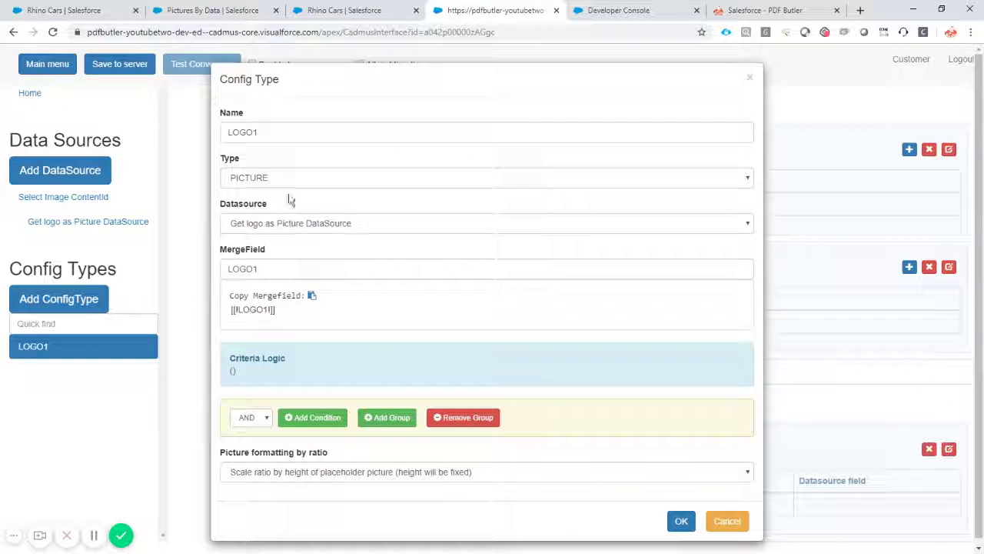
double_click(265, 133)
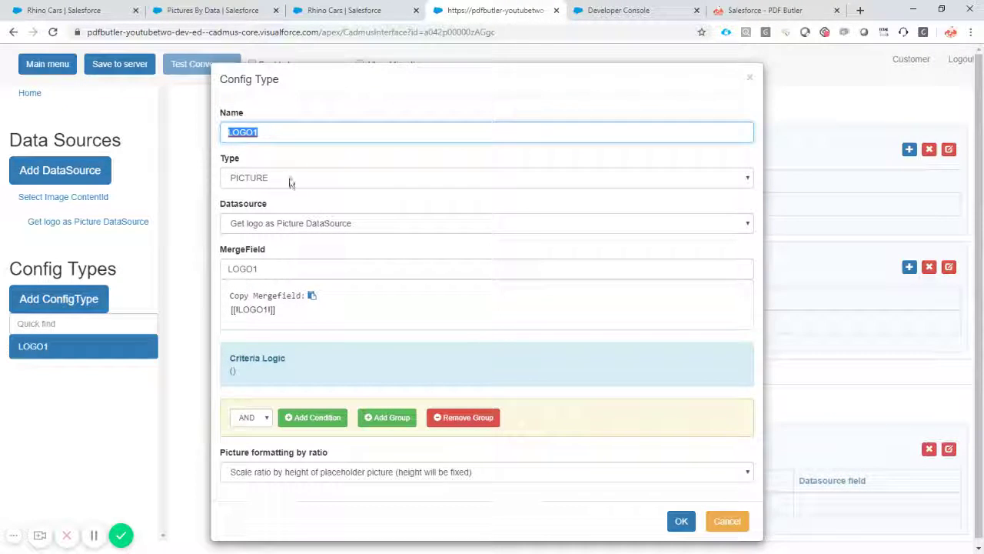
click(368, 223)
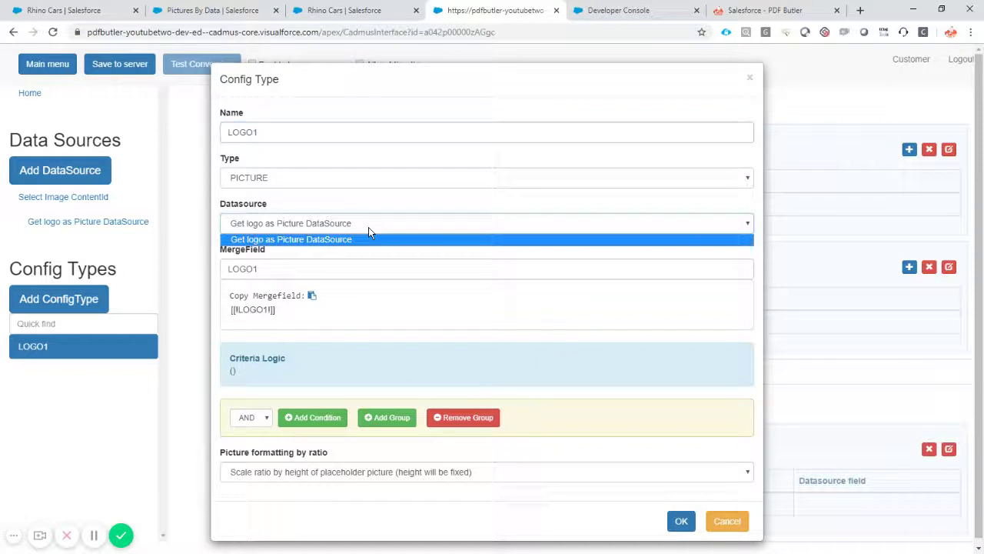
click(368, 227)
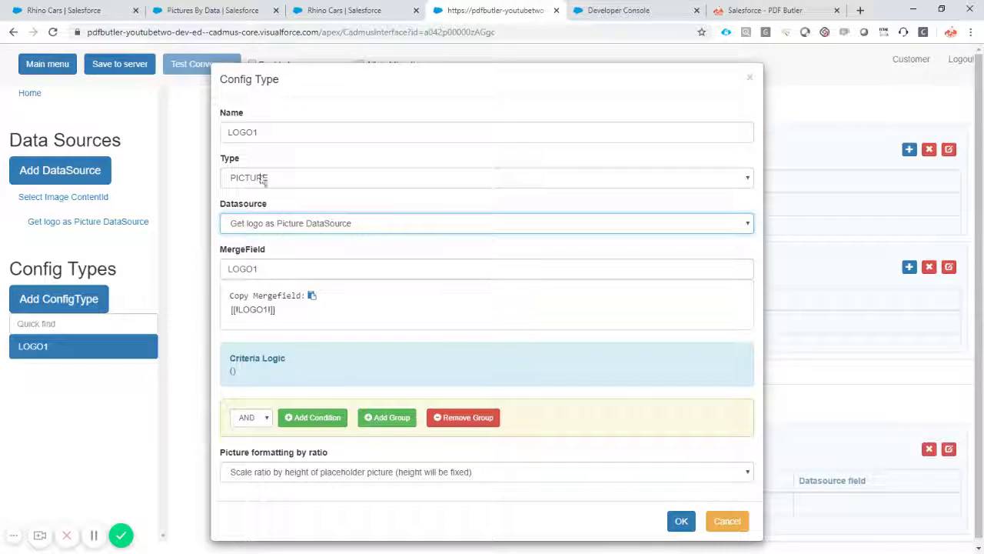
click(275, 267)
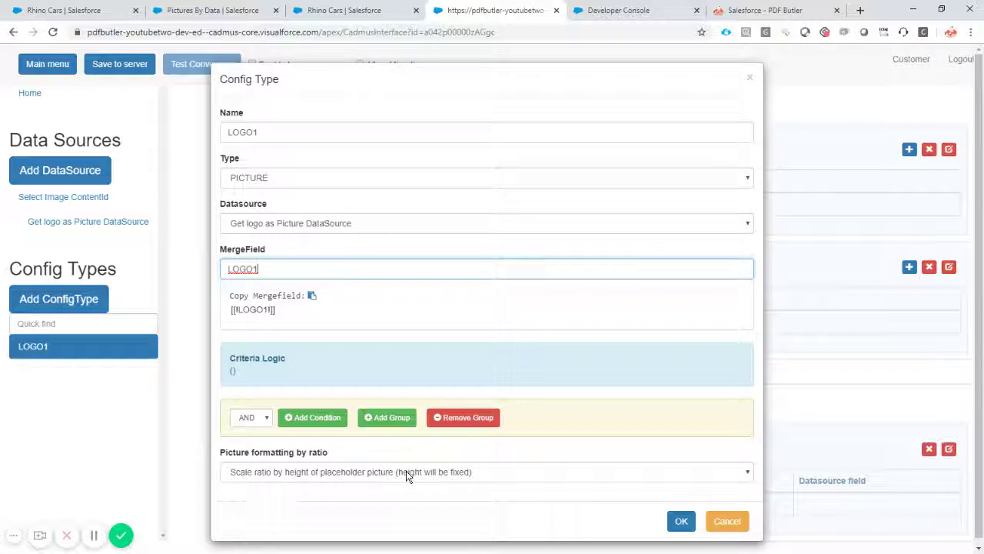
click(427, 472)
click(427, 472)
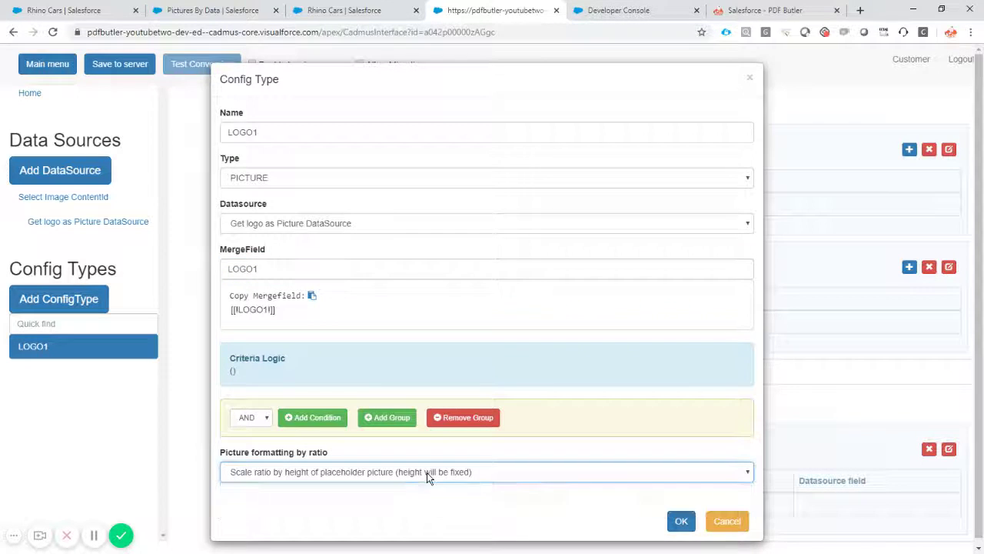
click(683, 522)
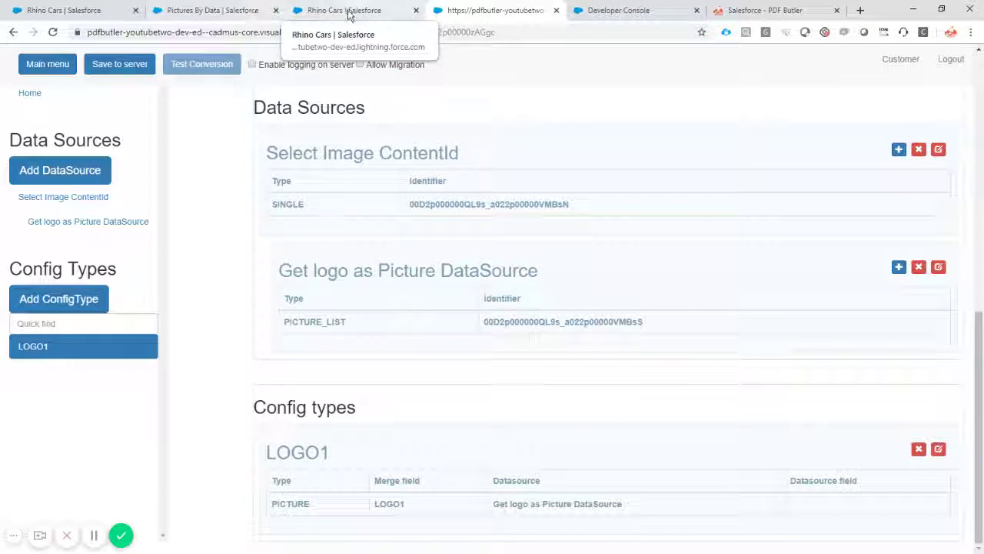
Check Burlington Textiles' details and Rhino Cars' logo files, then preview Pictures By Data as PDF
click(215, 17)
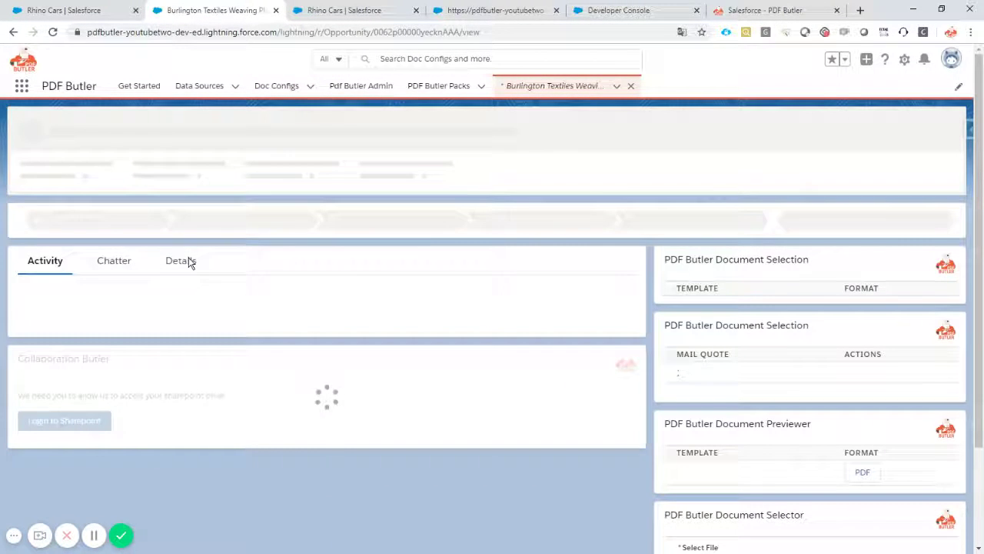
click(190, 261)
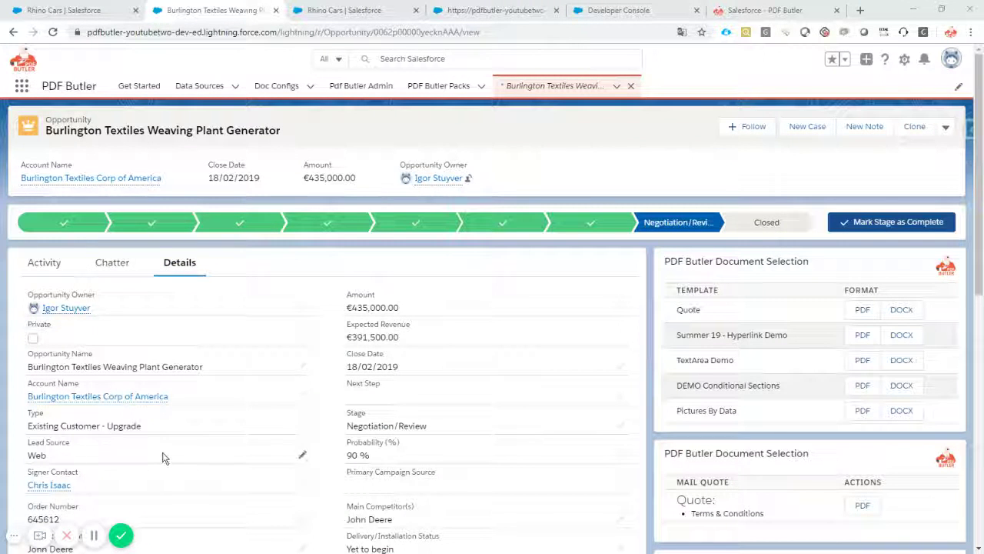
click(334, 14)
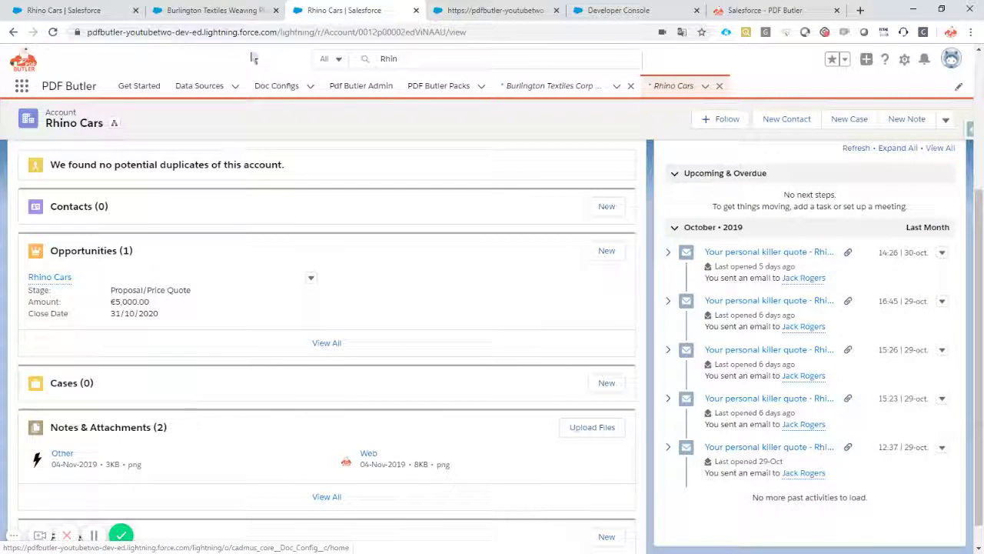
click(214, 11)
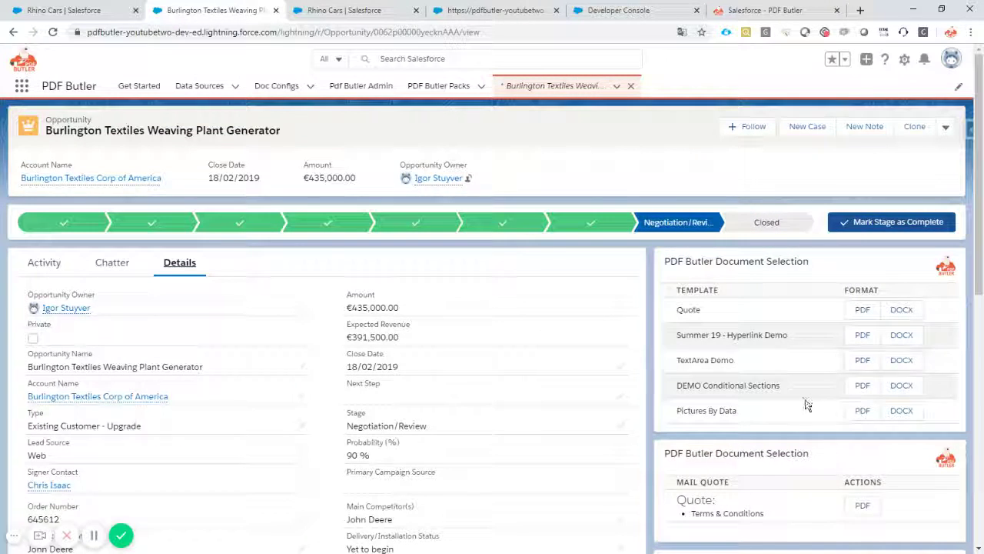
click(862, 411)
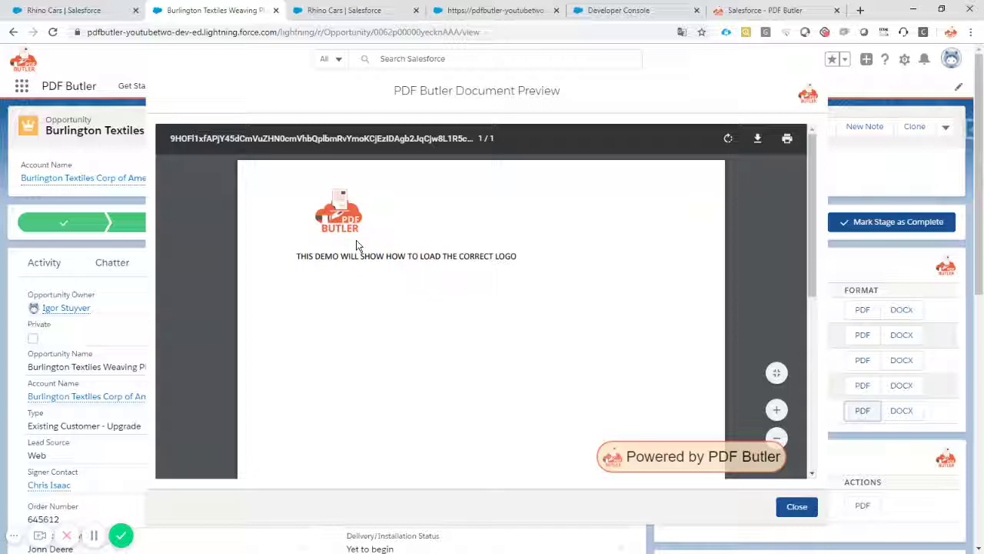
Save the Burlington Textiles opportunity's Lead Source as Other and regenerate the Pictures By Data preview
click(797, 508)
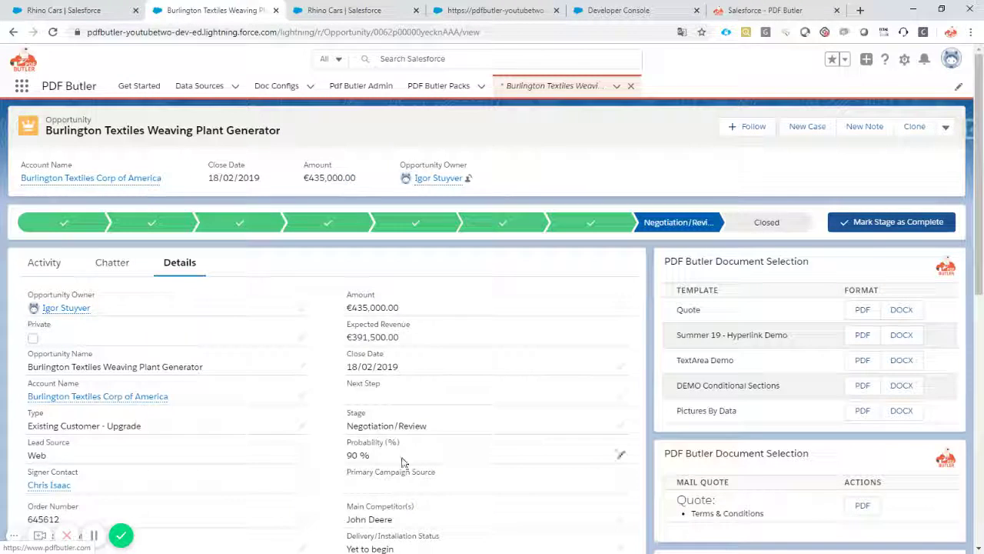
click(301, 455)
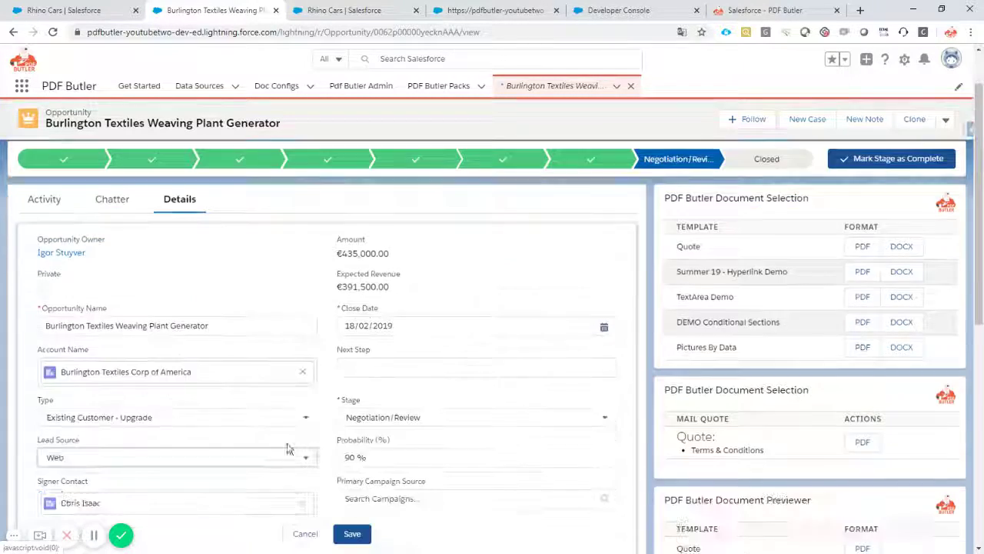
click(305, 460)
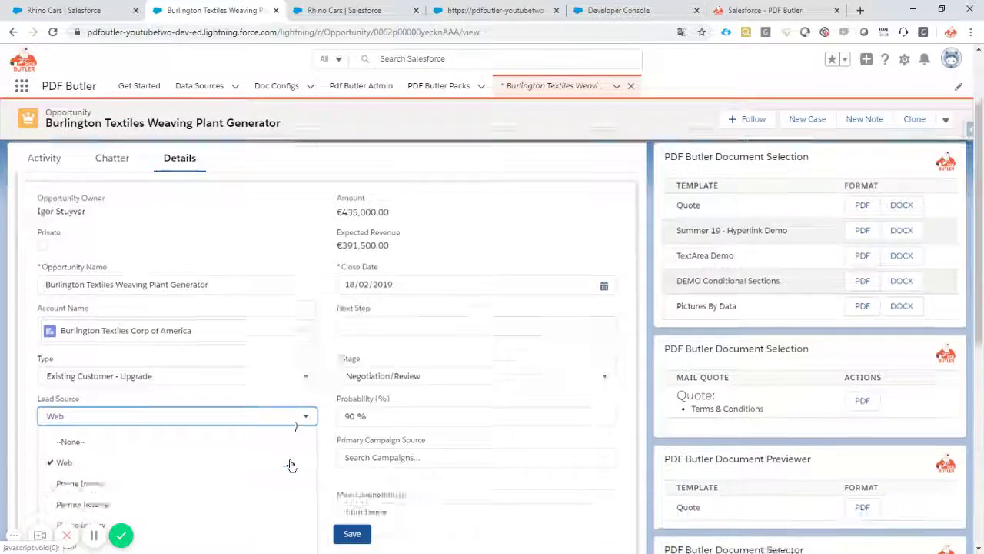
scroll(290, 464, down, 3)
click(73, 404)
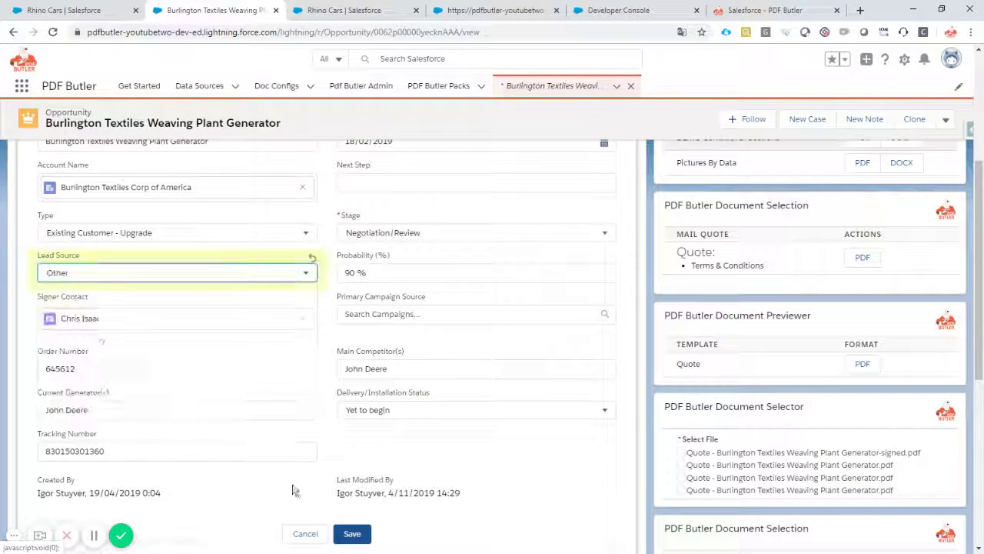
click(352, 534)
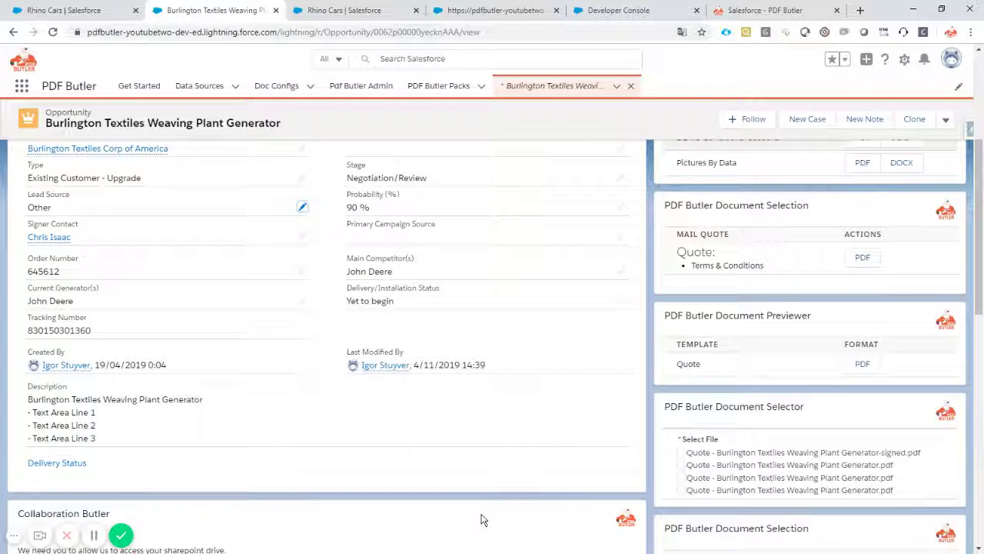
scroll(613, 313, up, 2)
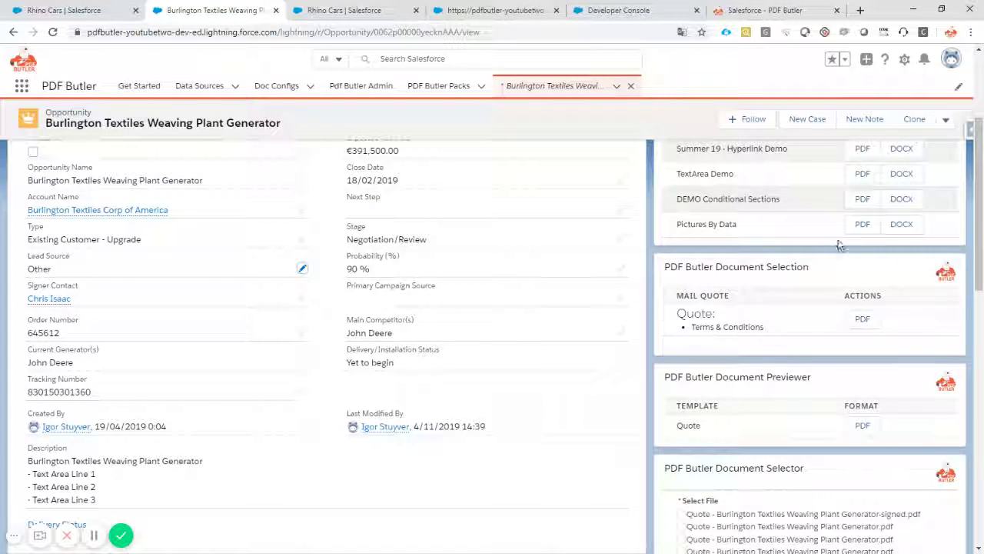
click(862, 224)
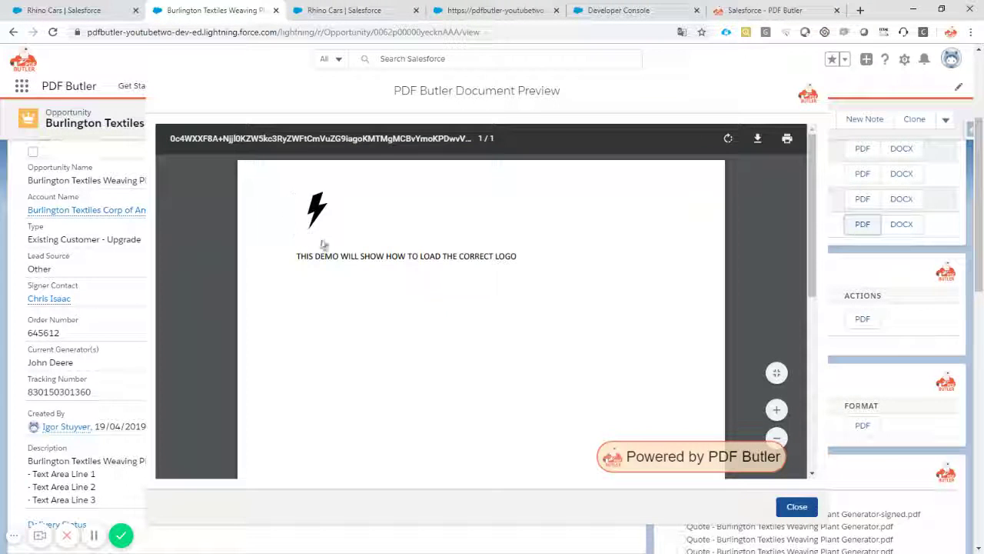
Compare the preview with the Rhino Cars Other logo file, then close the preview
click(338, 11)
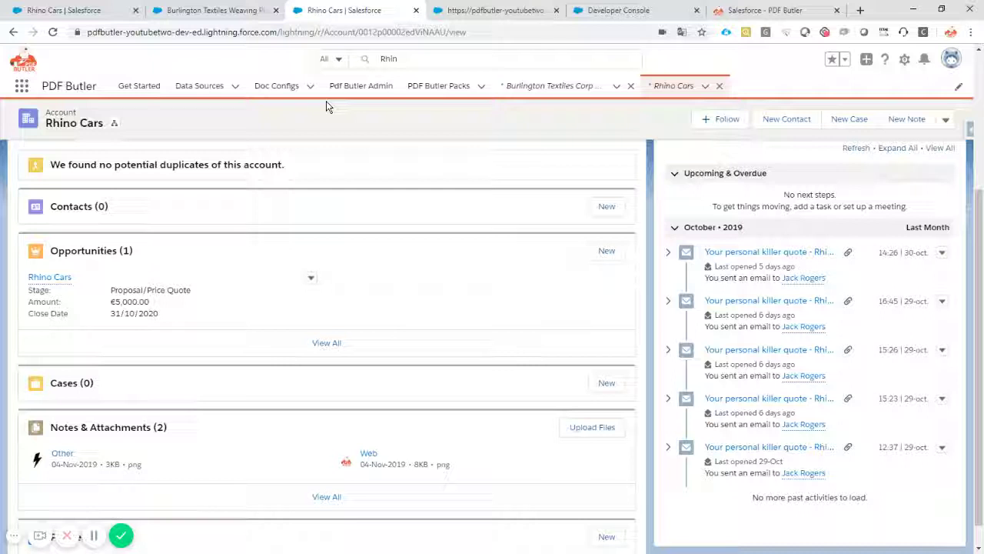
click(209, 10)
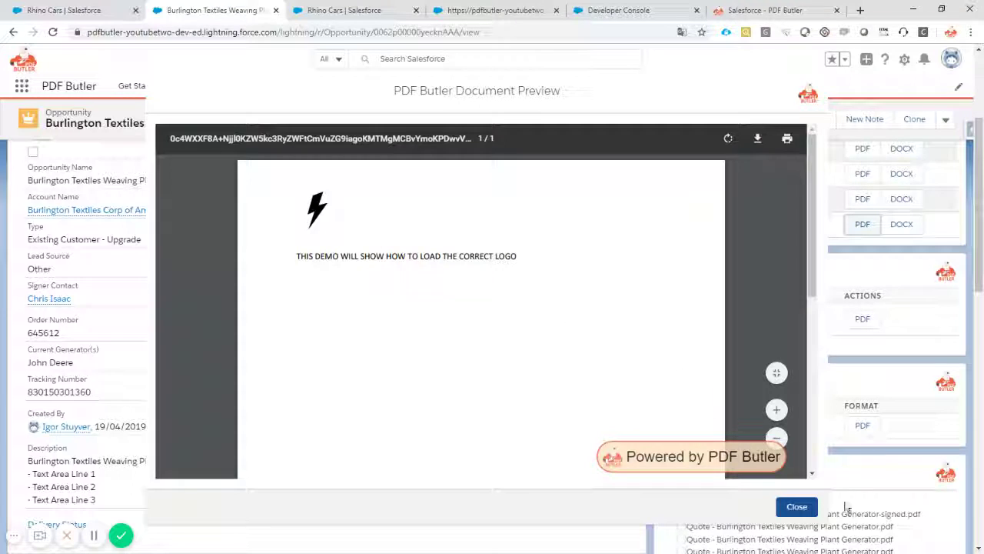
click(800, 506)
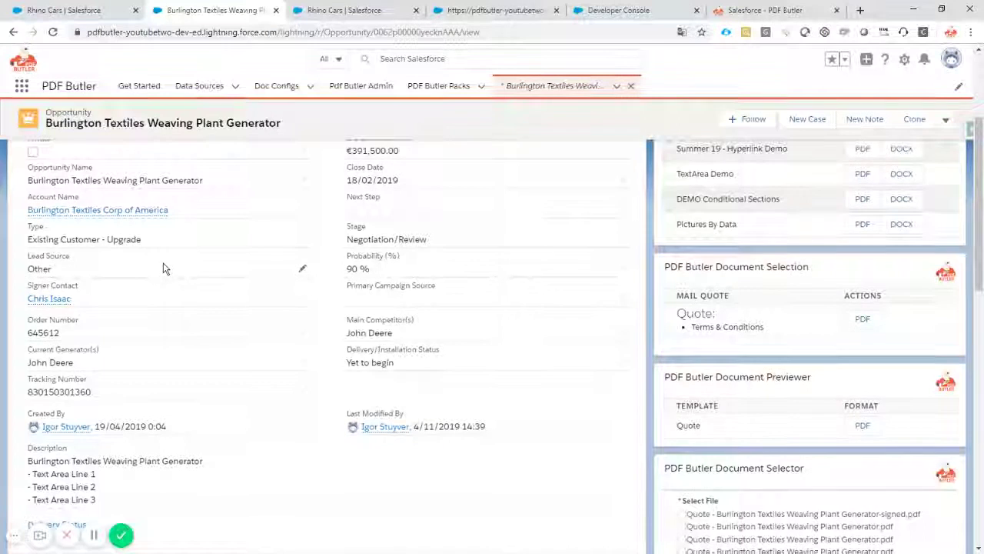
scroll(164, 269, up, 2)
scroll(164, 269, up, 1)
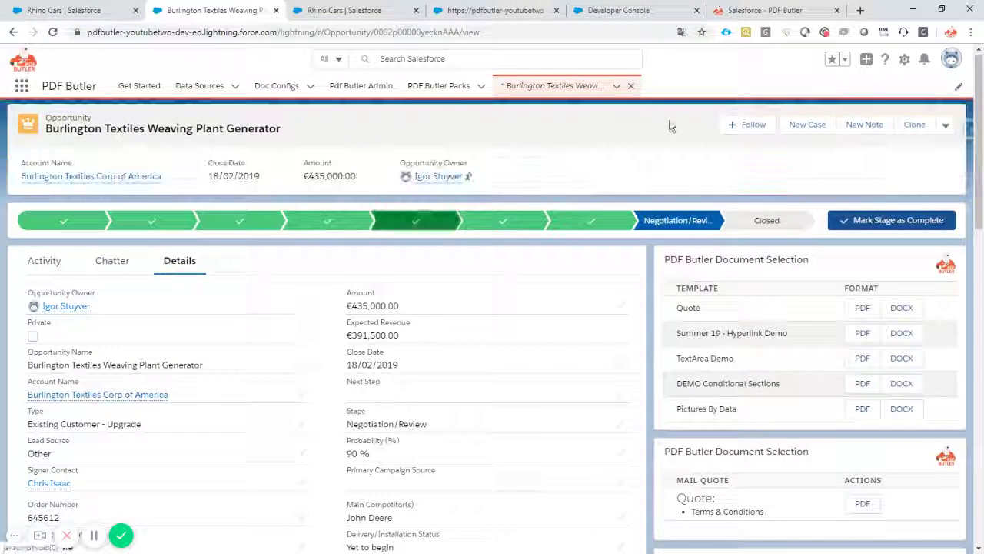